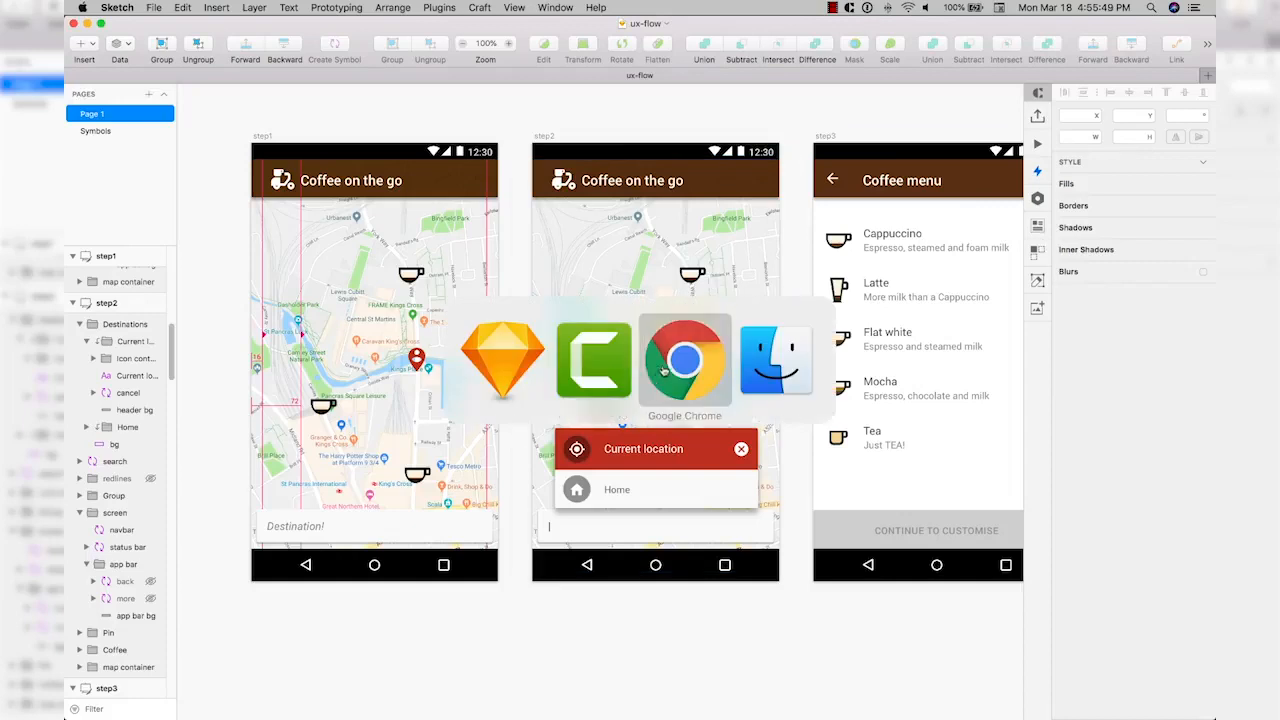
# View the Craft plugin page and the InVision projects page in Chrome, and switch back to Sketch
pyautogui.click(507, 30)
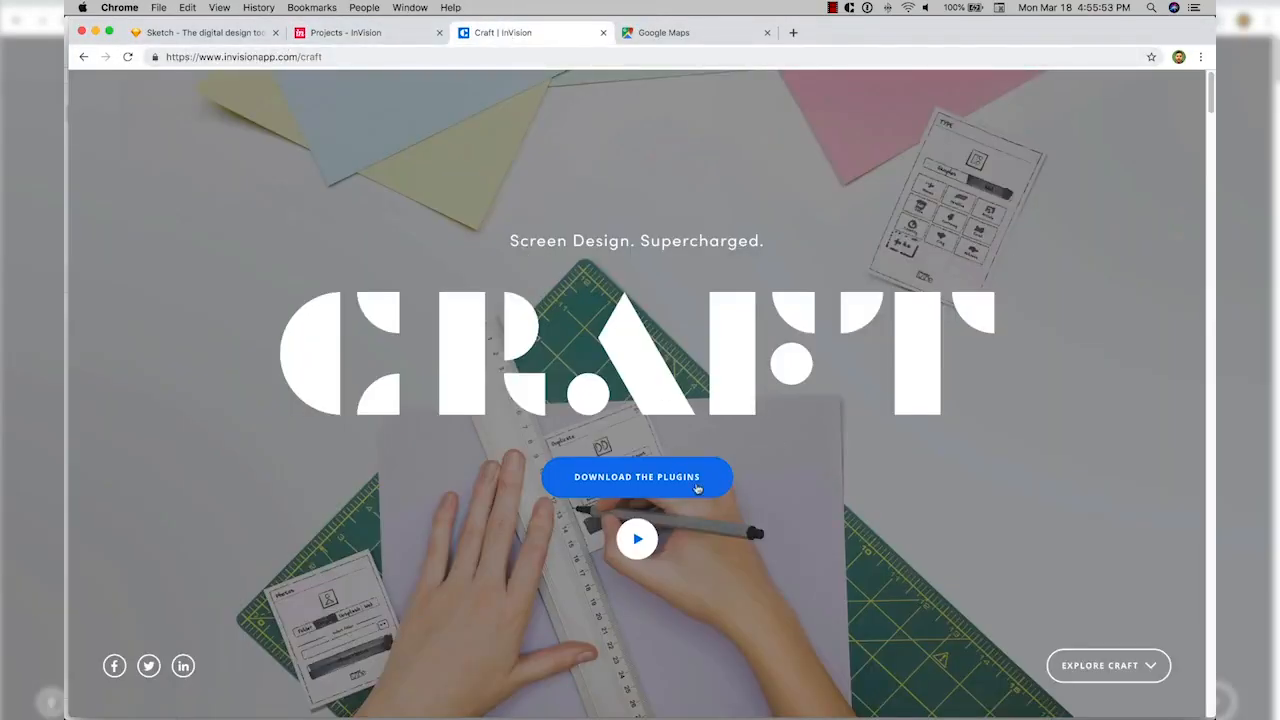
pyautogui.click(375, 33)
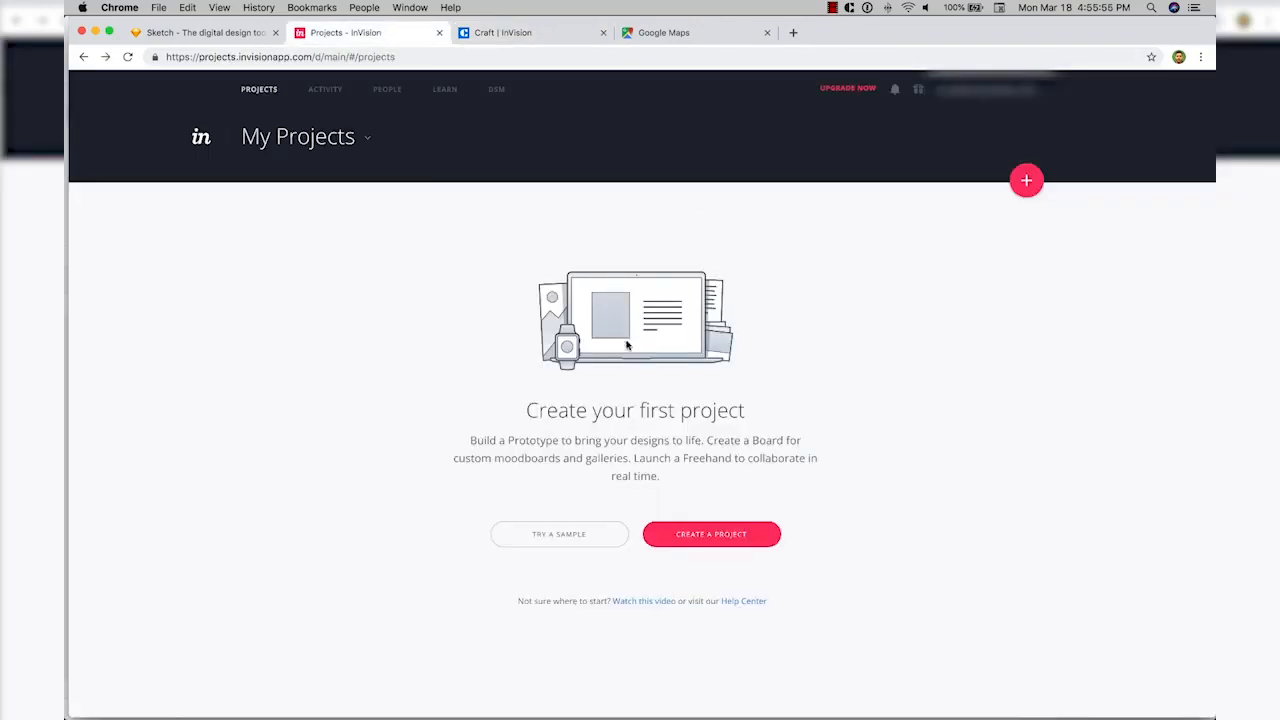
pyautogui.press('super+Tab')
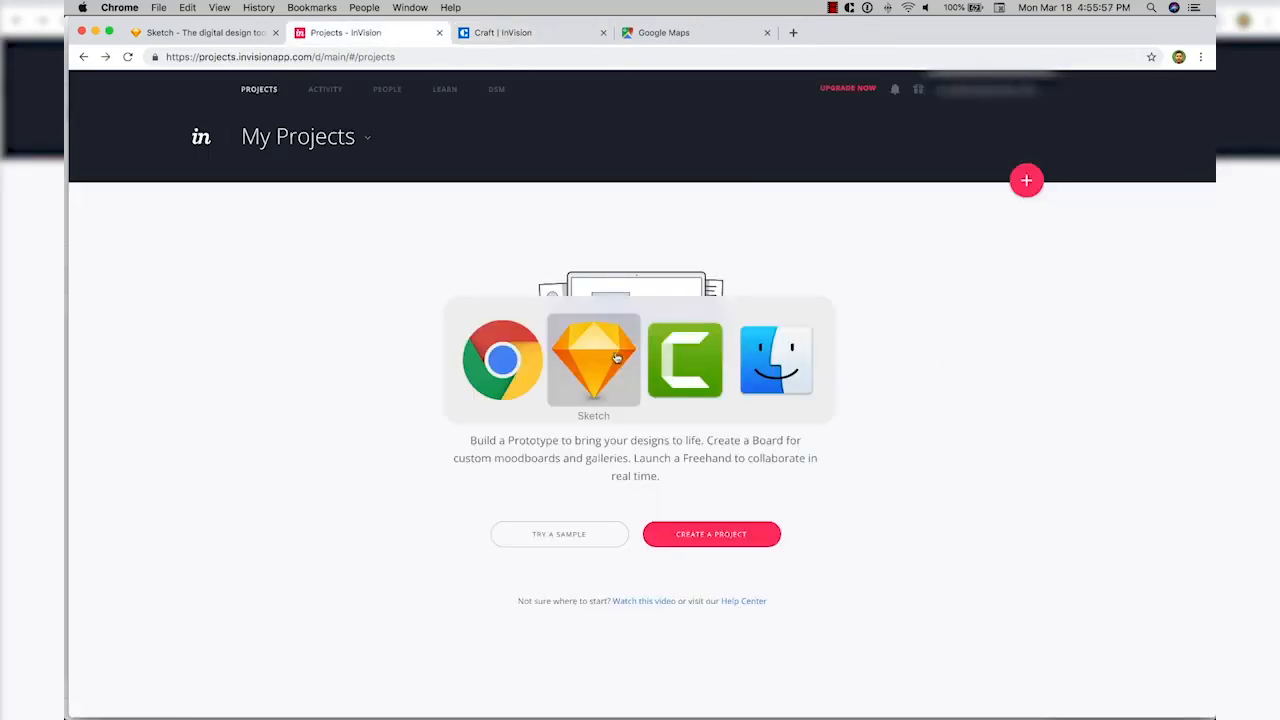
pyautogui.click(579, 356)
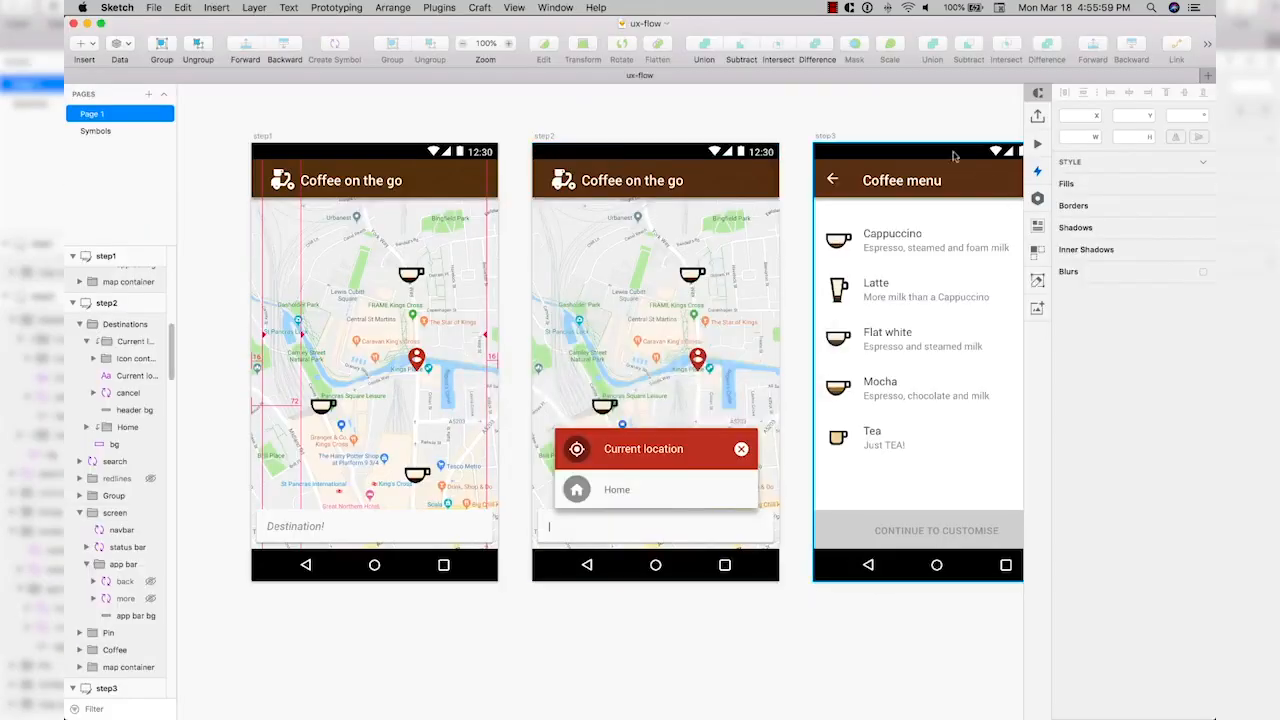
# Link the Destination! search field on the step1 artboard to the step2 artboard with a Click gesture
pyautogui.click(355, 521)
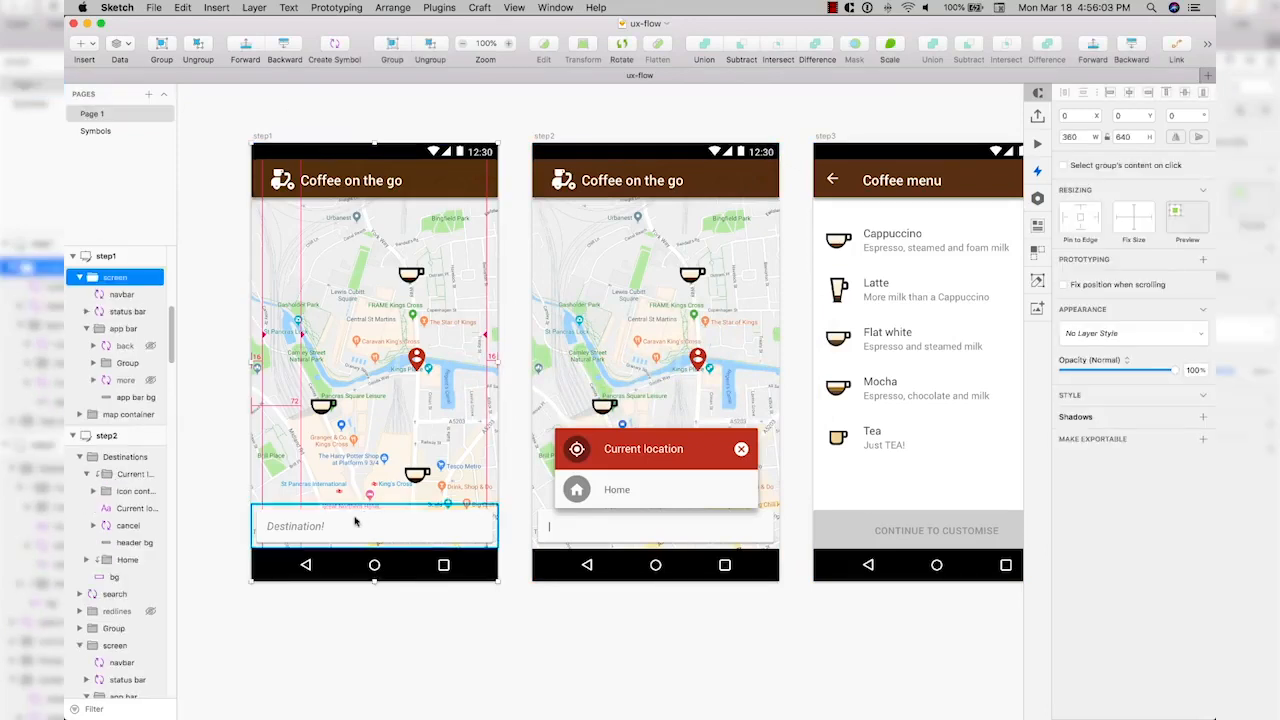
pyautogui.doubleClick(355, 521)
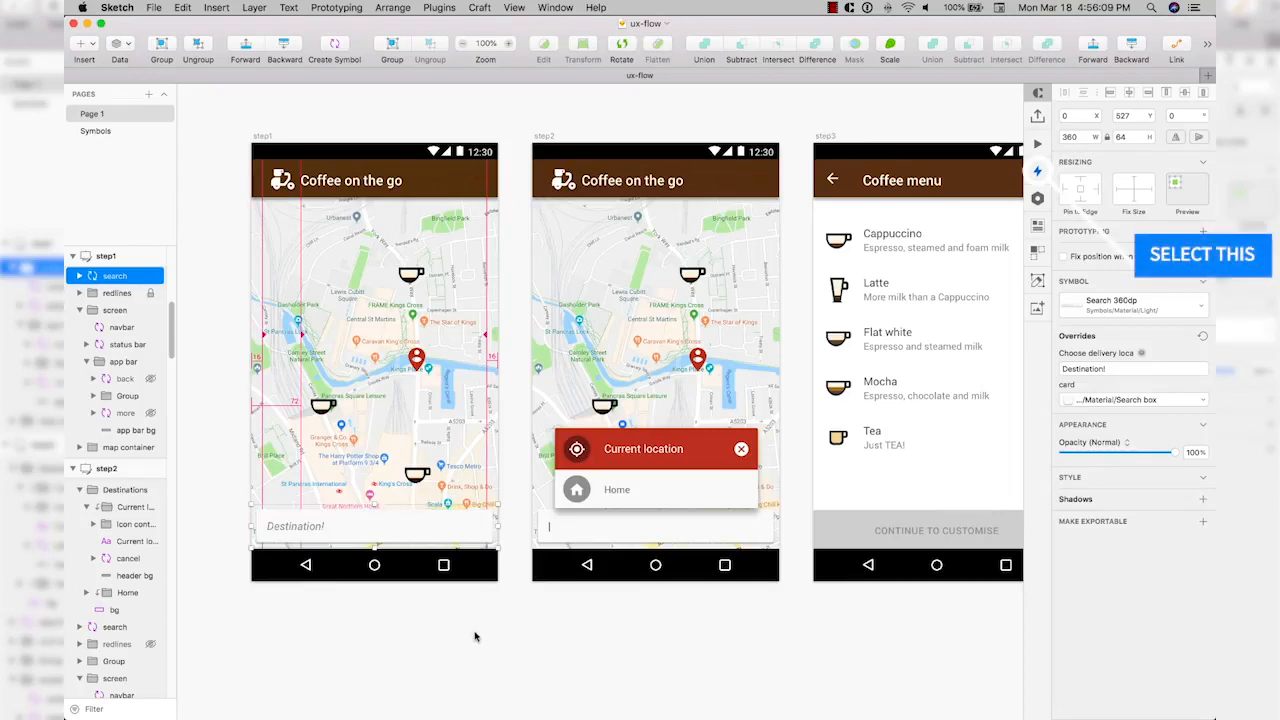
pyautogui.press('w')
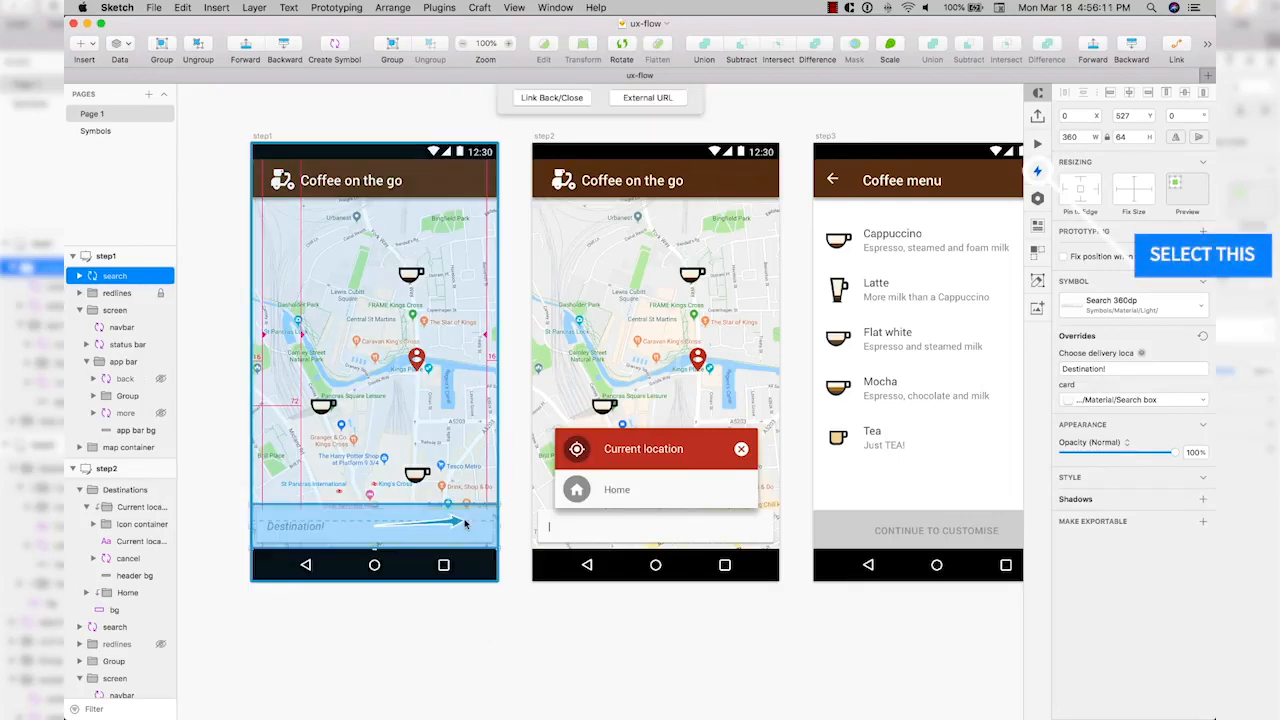
pyautogui.click(600, 458)
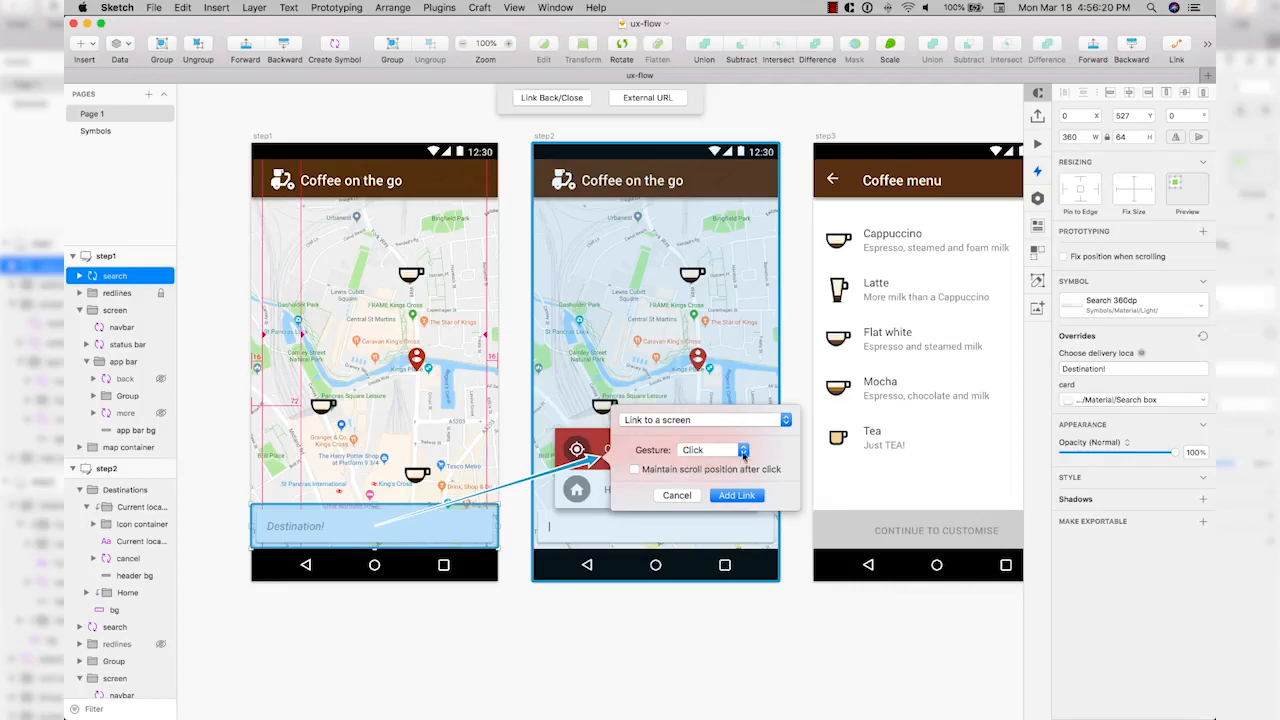
pyautogui.click(731, 503)
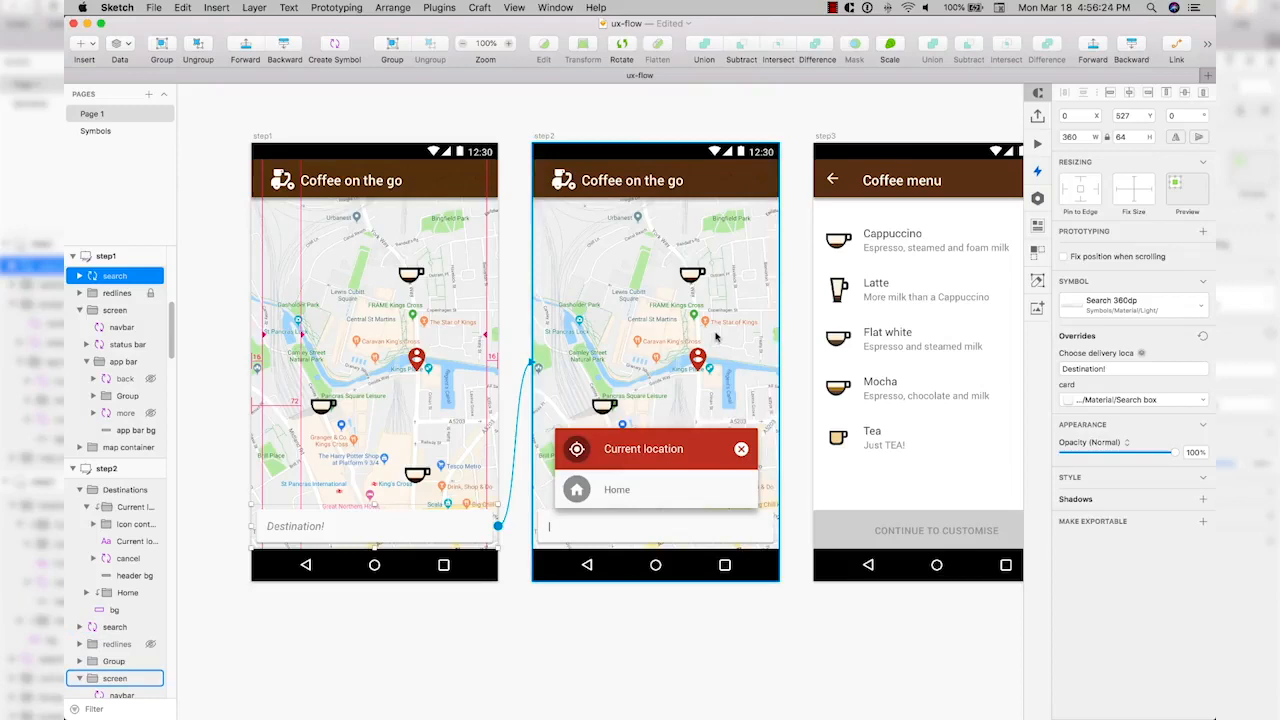
# Link the Destinations group on the step2 artboard to the step3 artboard with a Click gesture
pyautogui.click(673, 454)
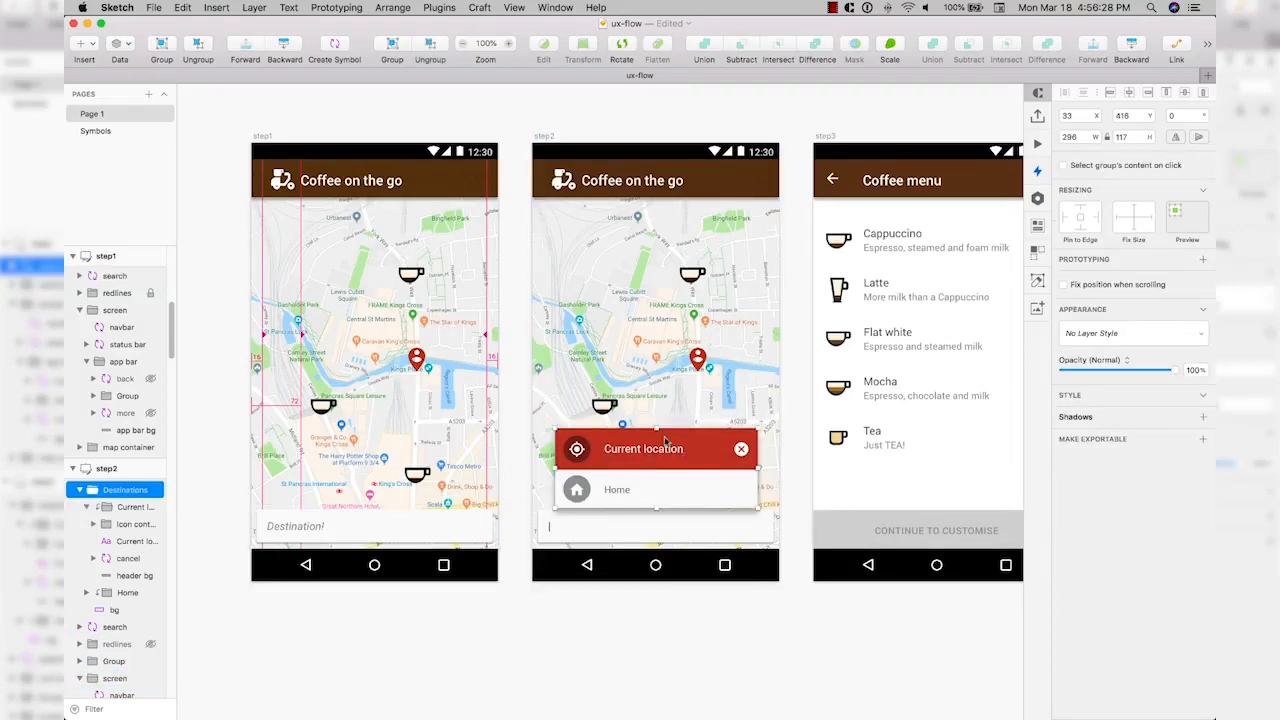
pyautogui.press('w')
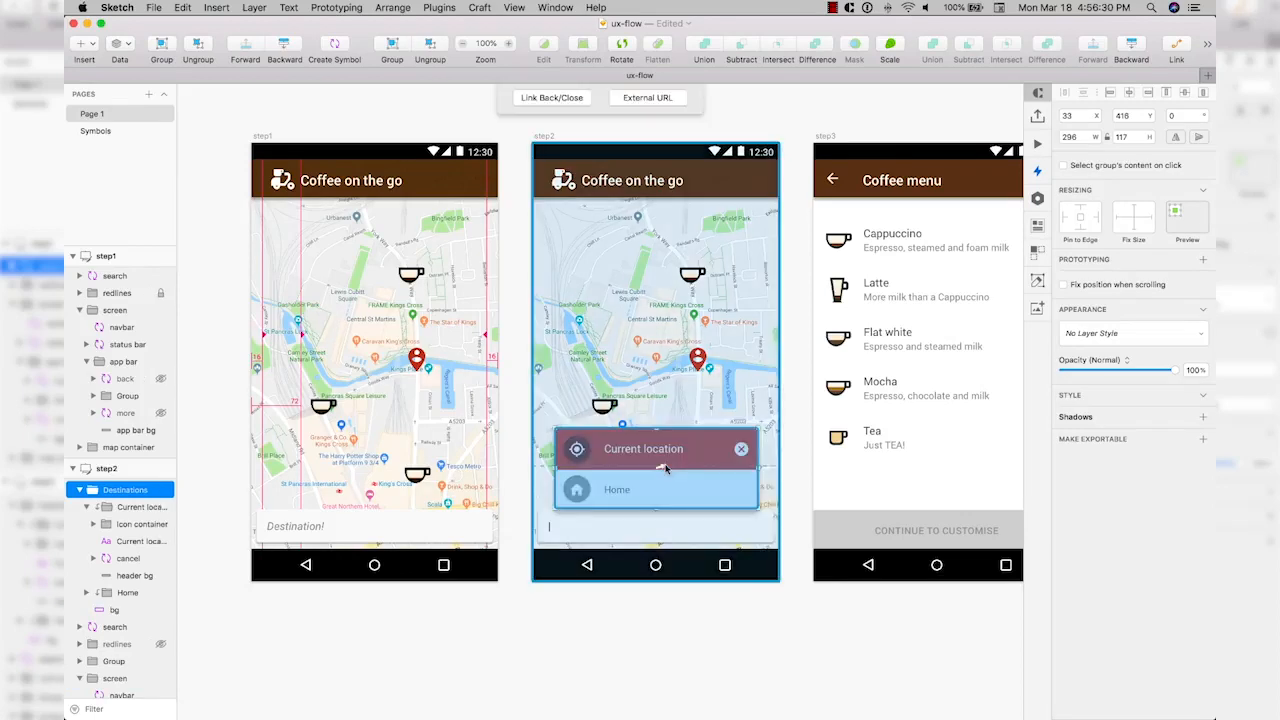
pyautogui.click(873, 404)
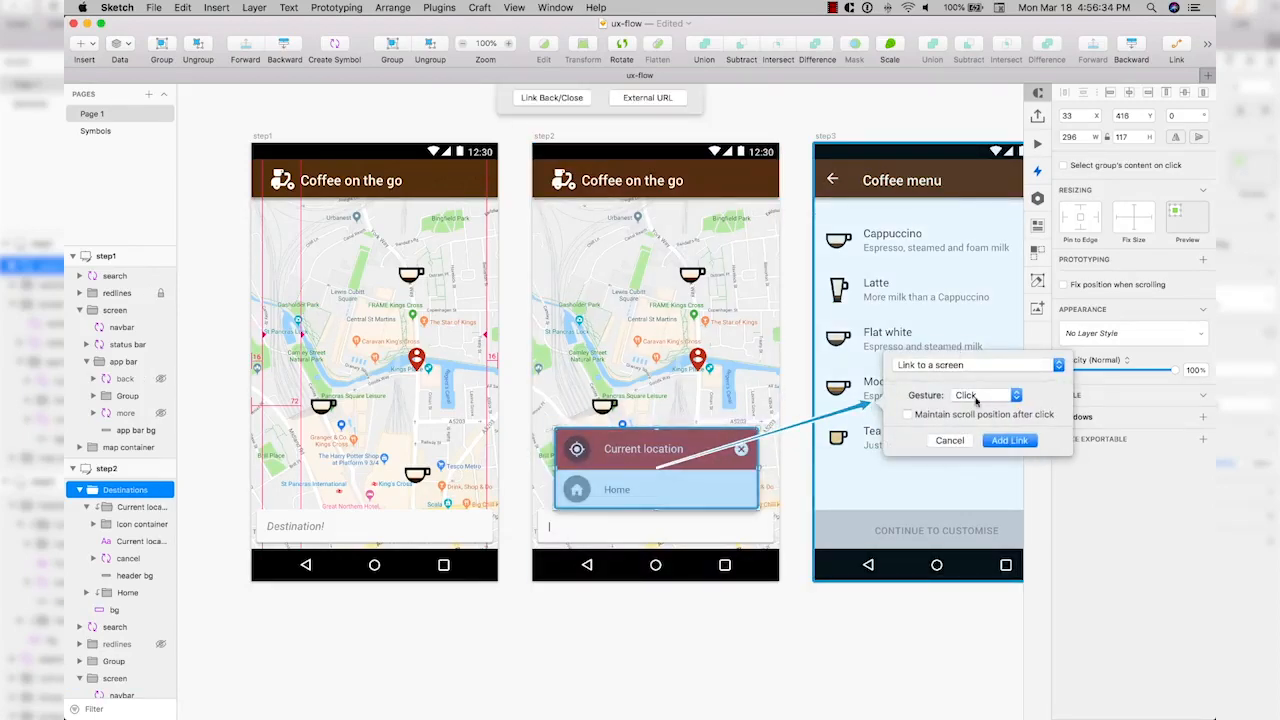
pyautogui.click(1008, 440)
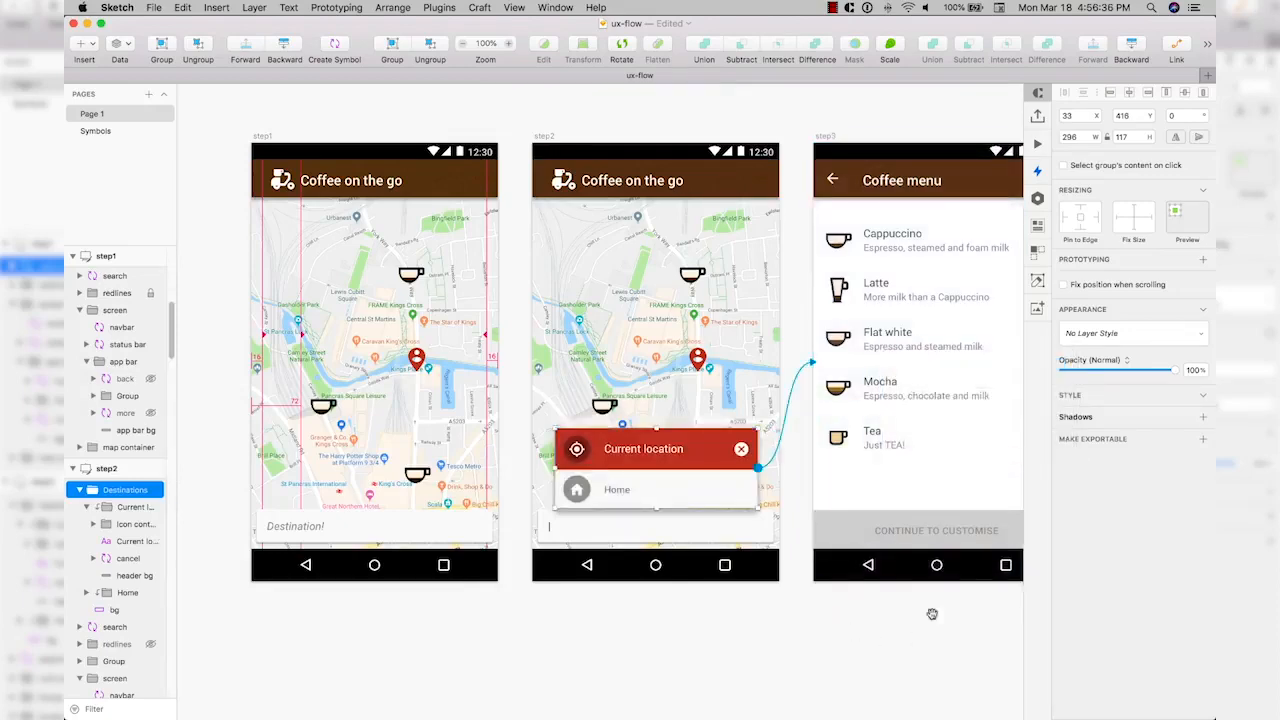
# Select the artboards step1 through step9 and open Craft's publish dialog for them
pyautogui.hscroll(3, 760, 368)
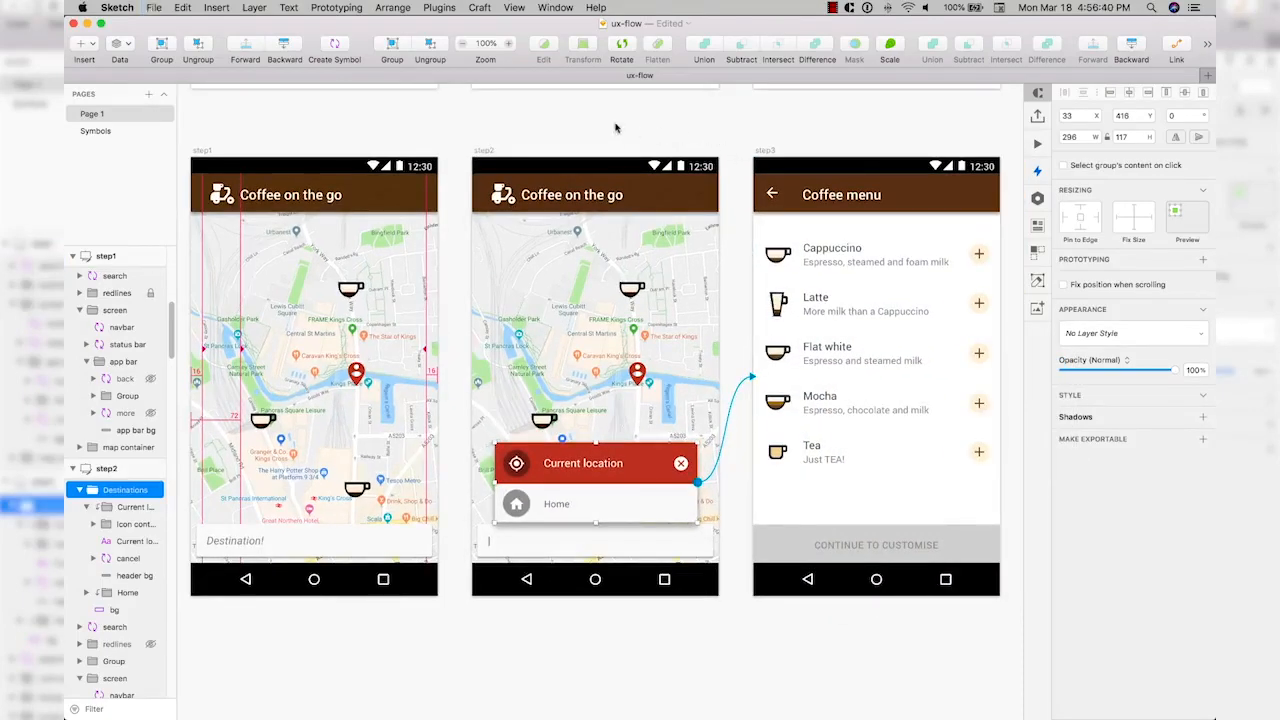
pyautogui.press('super+minus')
pyautogui.press('super+minus')
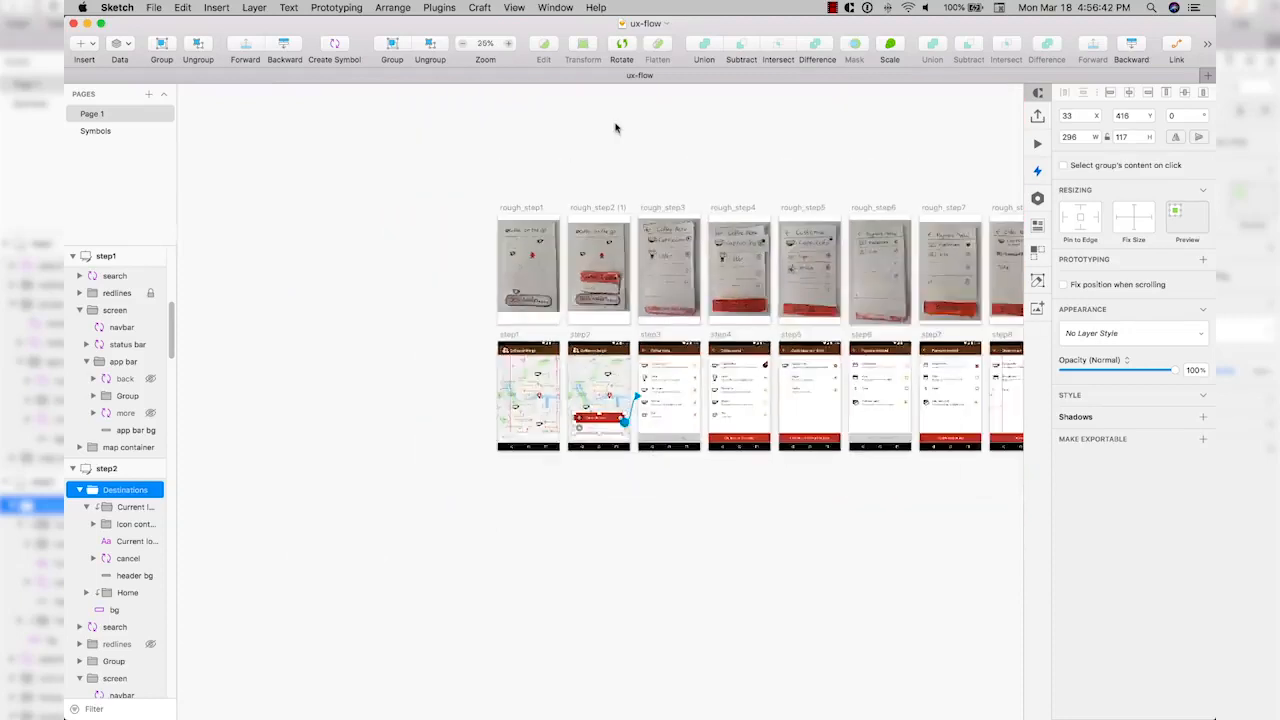
pyautogui.hscroll(5, 900, 300)
pyautogui.scroll(-2, 900, 300)
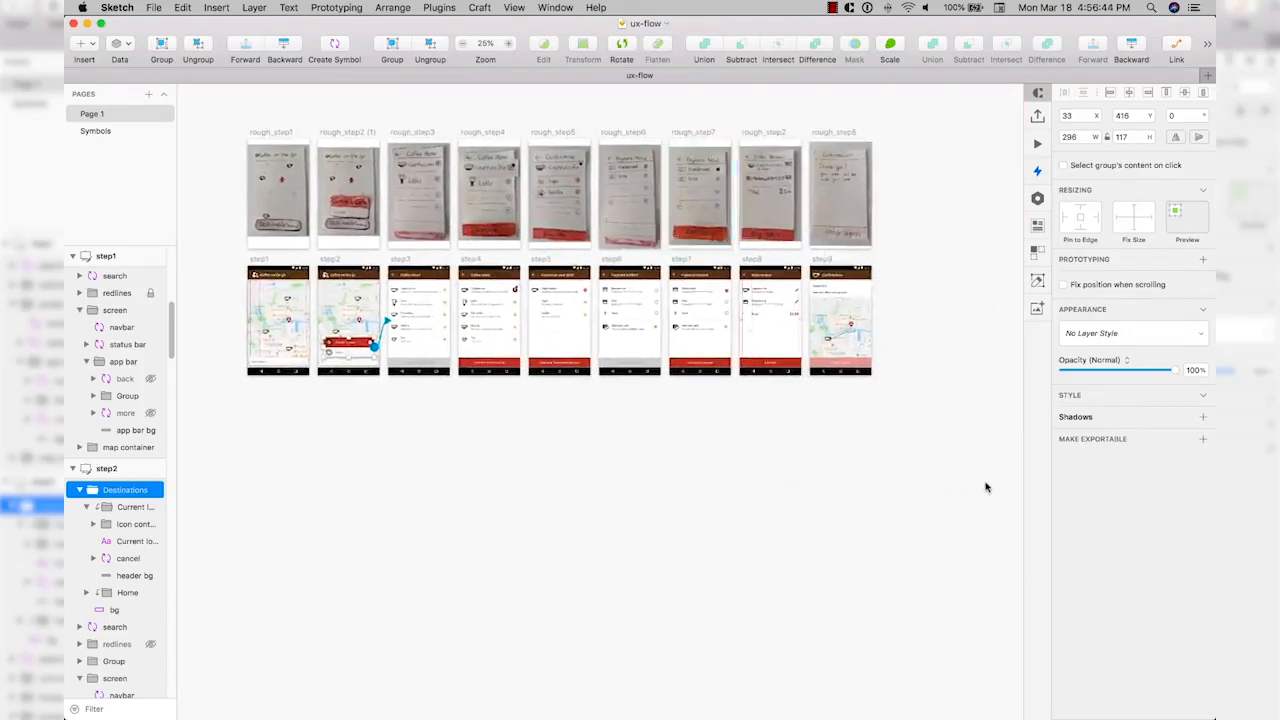
pyautogui.moveTo(947, 467); pyautogui.dragTo(224, 262)
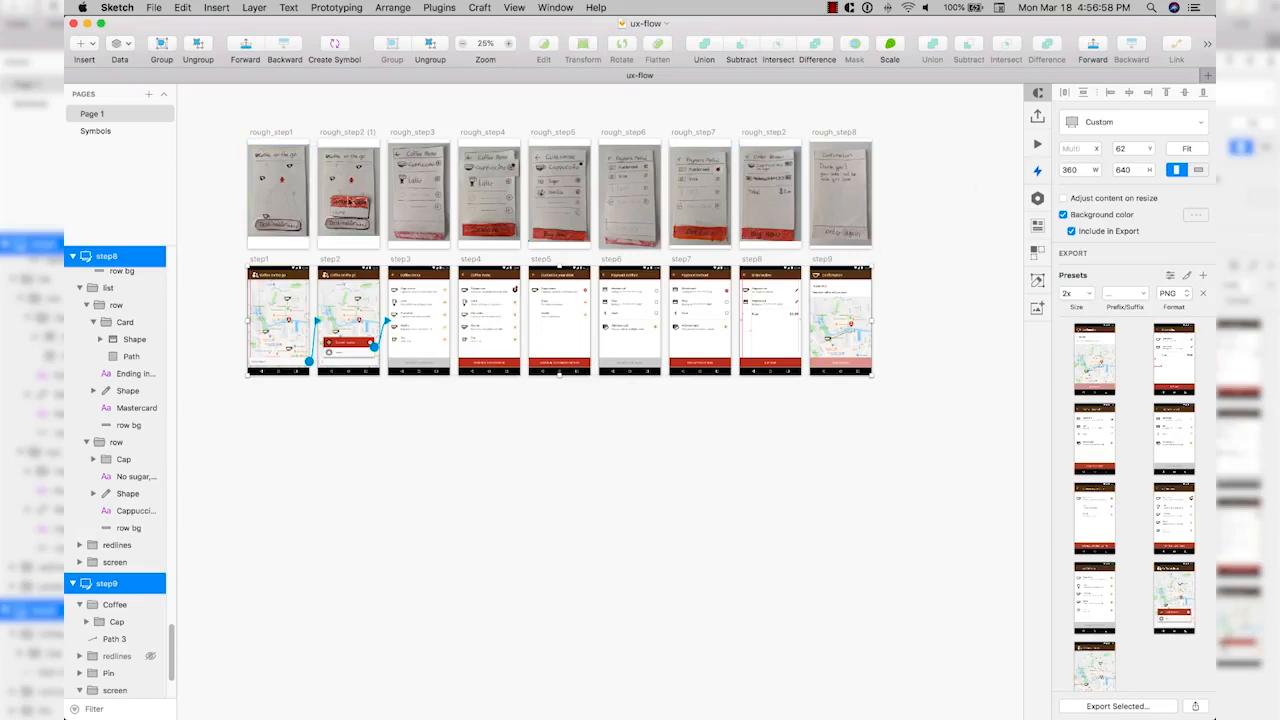
pyautogui.click(1038, 120)
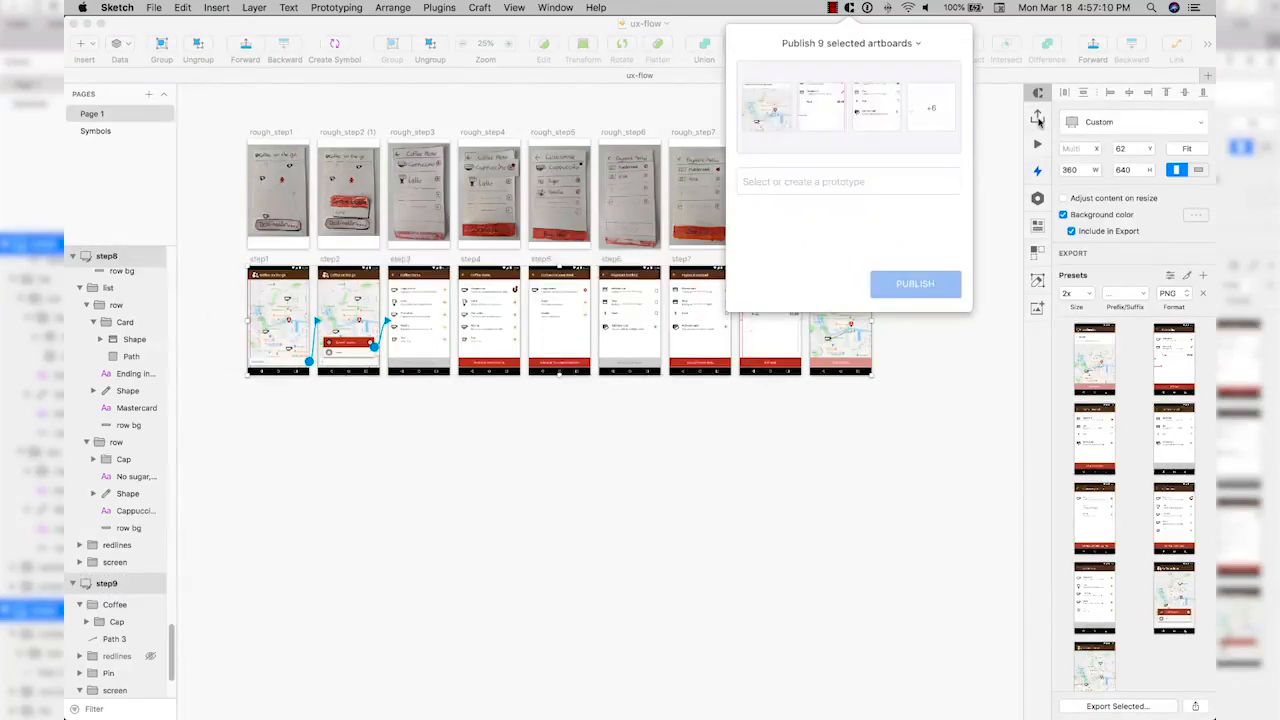
# Publish the selected artboards as a new prototype named Coffeeonthego with Android Phone as device type
pyautogui.click(772, 183)
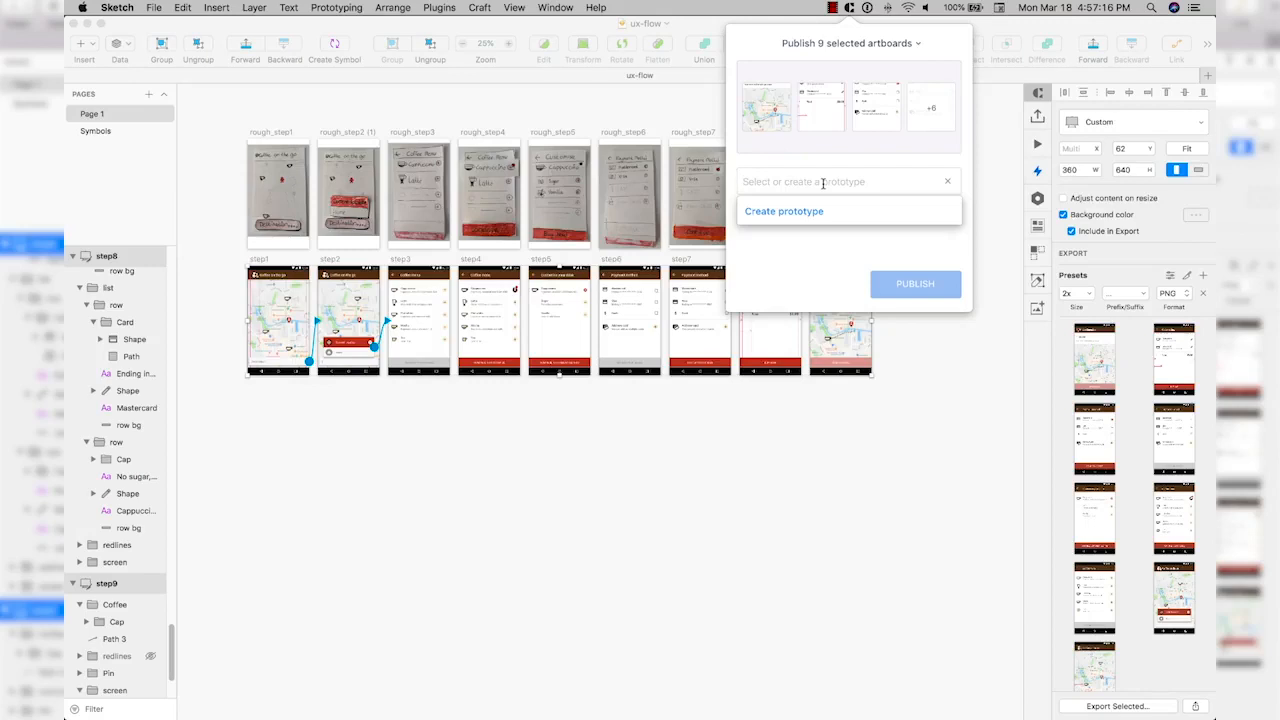
pyautogui.write('Coffeeonthego')
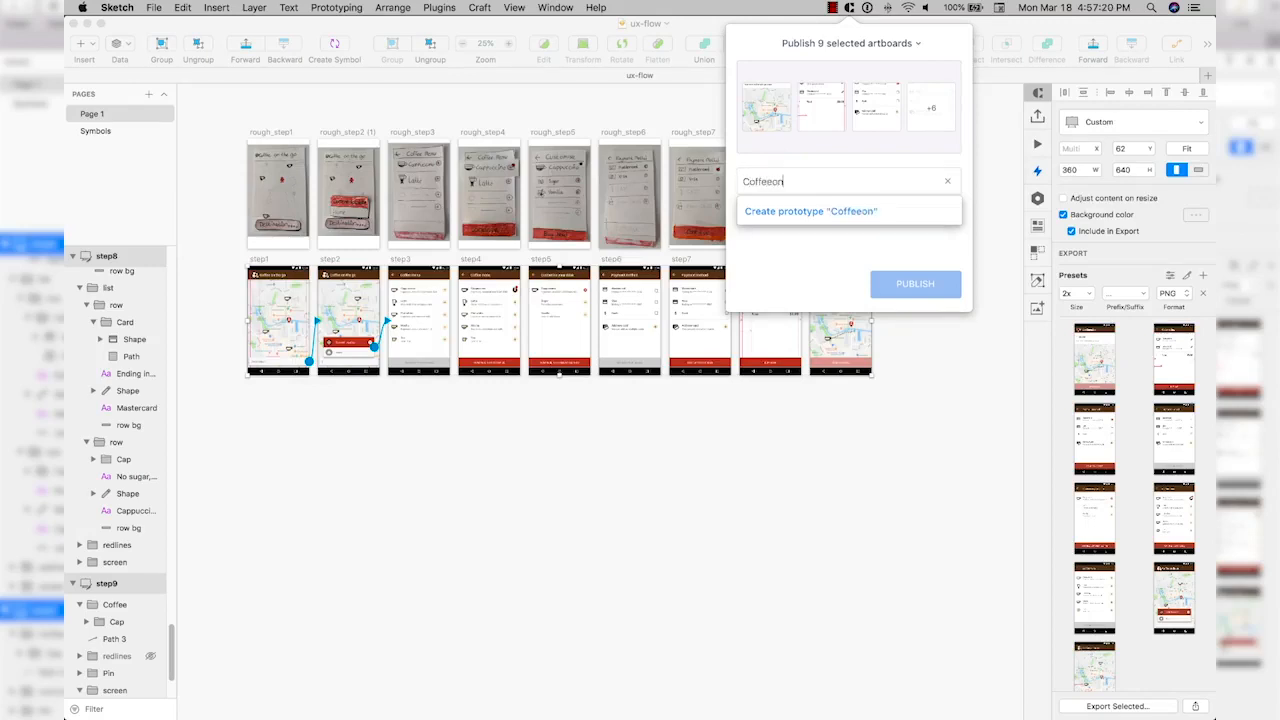
pyautogui.click(789, 213)
pyautogui.scroll(-2, 810, 367)
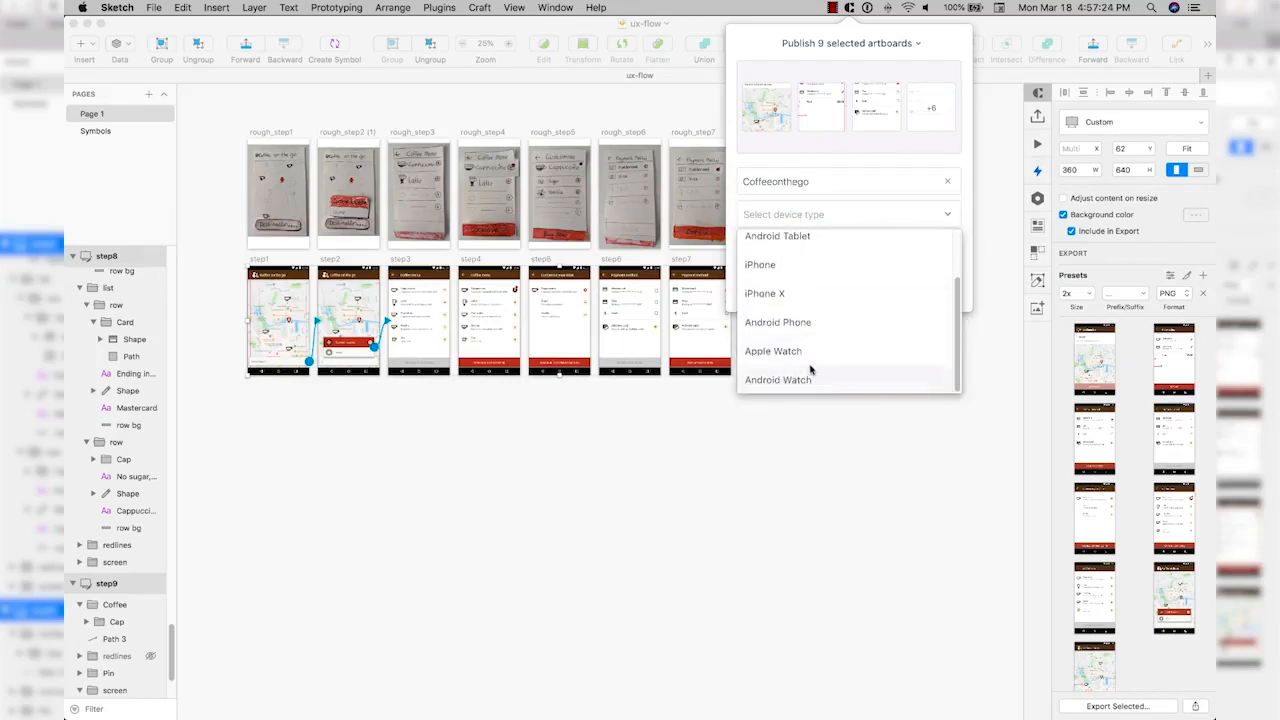
pyautogui.click(810, 329)
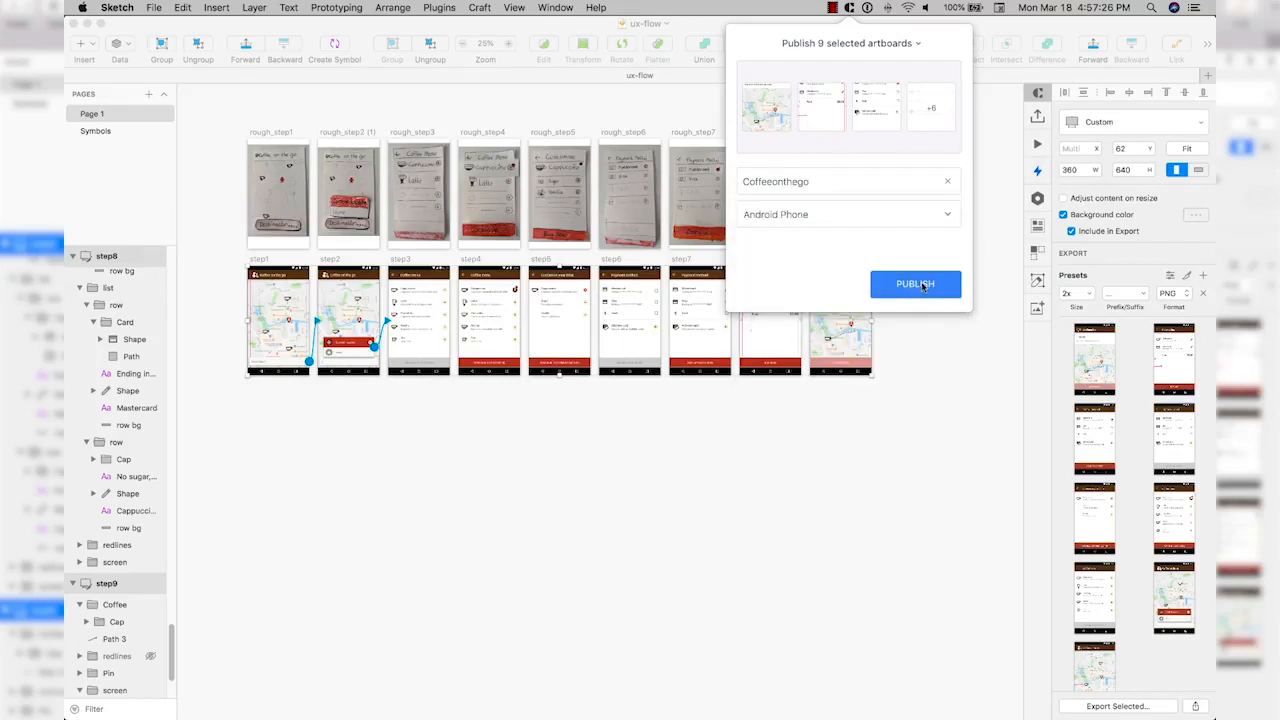
pyautogui.click(922, 286)
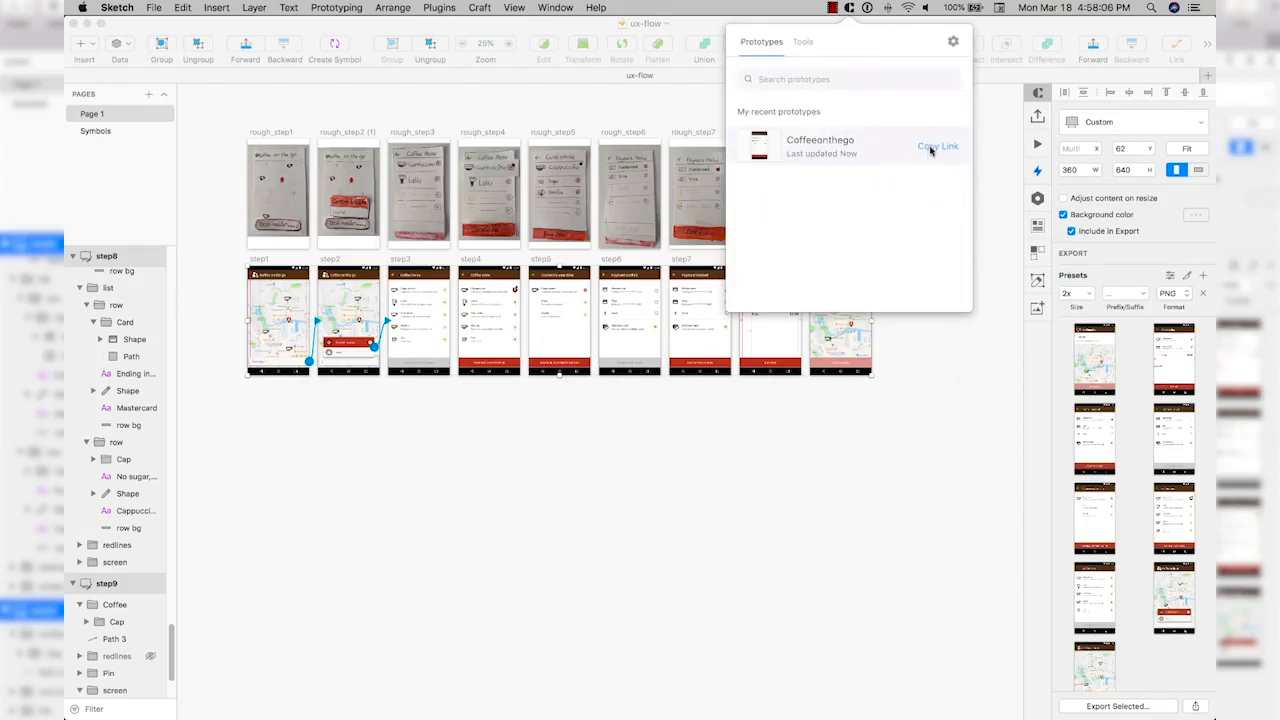
# Copy the Coffeeonthego prototype's link and open the published project in the browser to look over its screens
pyautogui.click(930, 148)
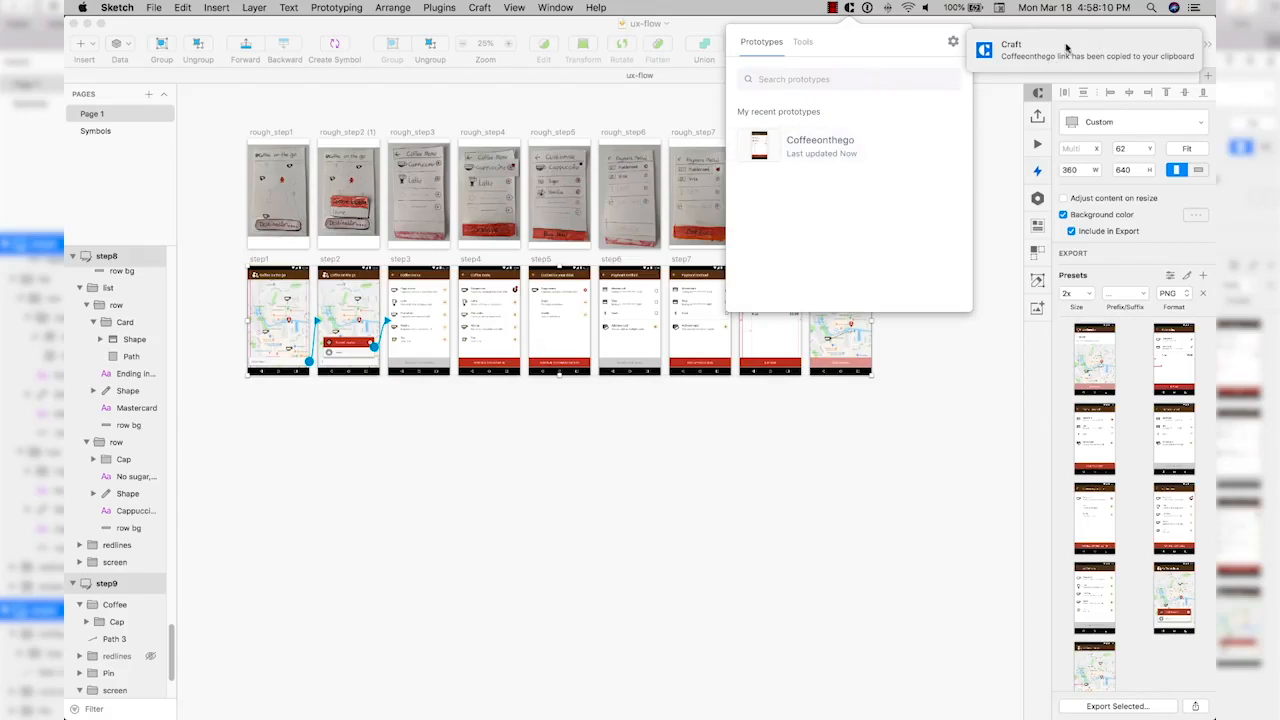
pyautogui.click(1064, 57)
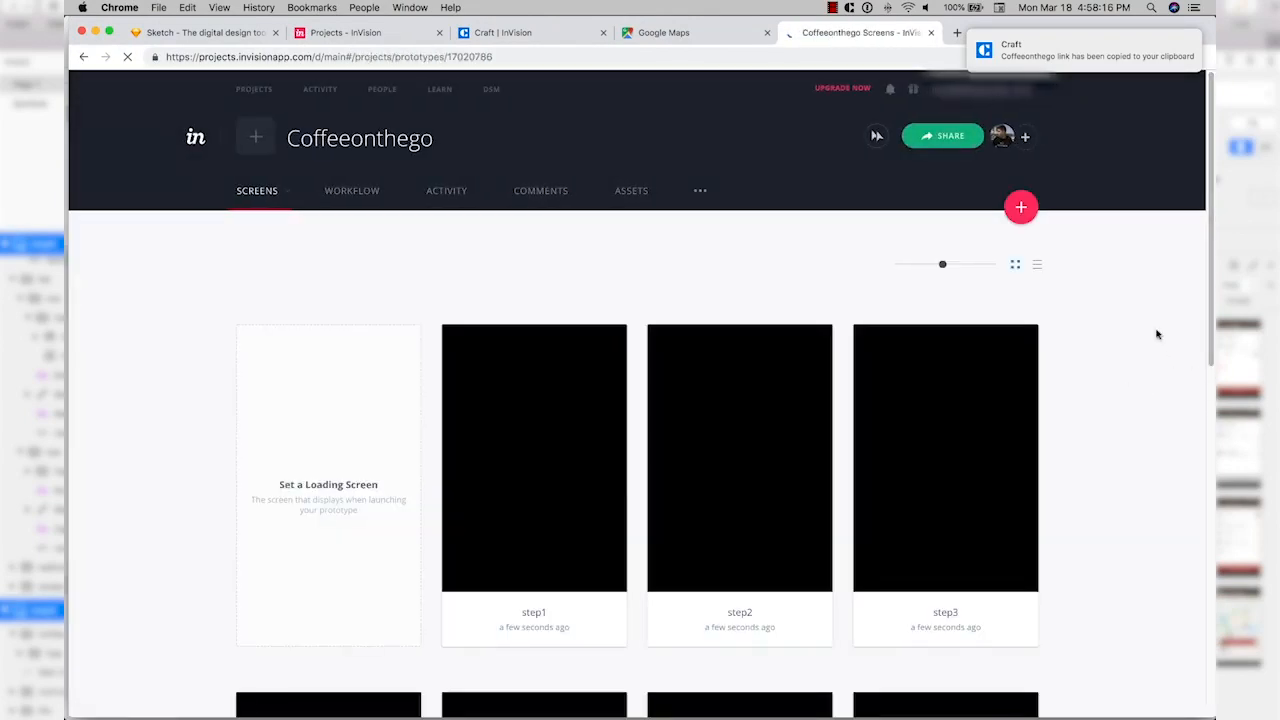
pyautogui.scroll(-3, 1160, 488)
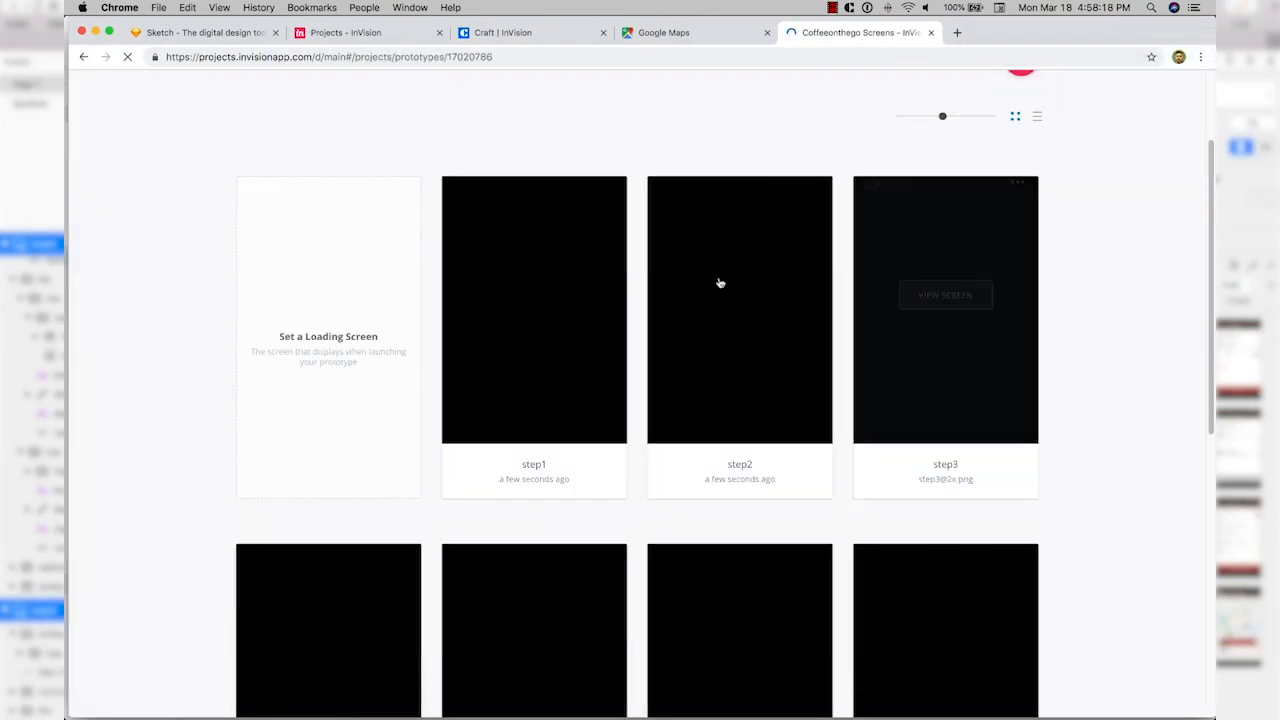
pyautogui.scroll(-10, 1057, 449)
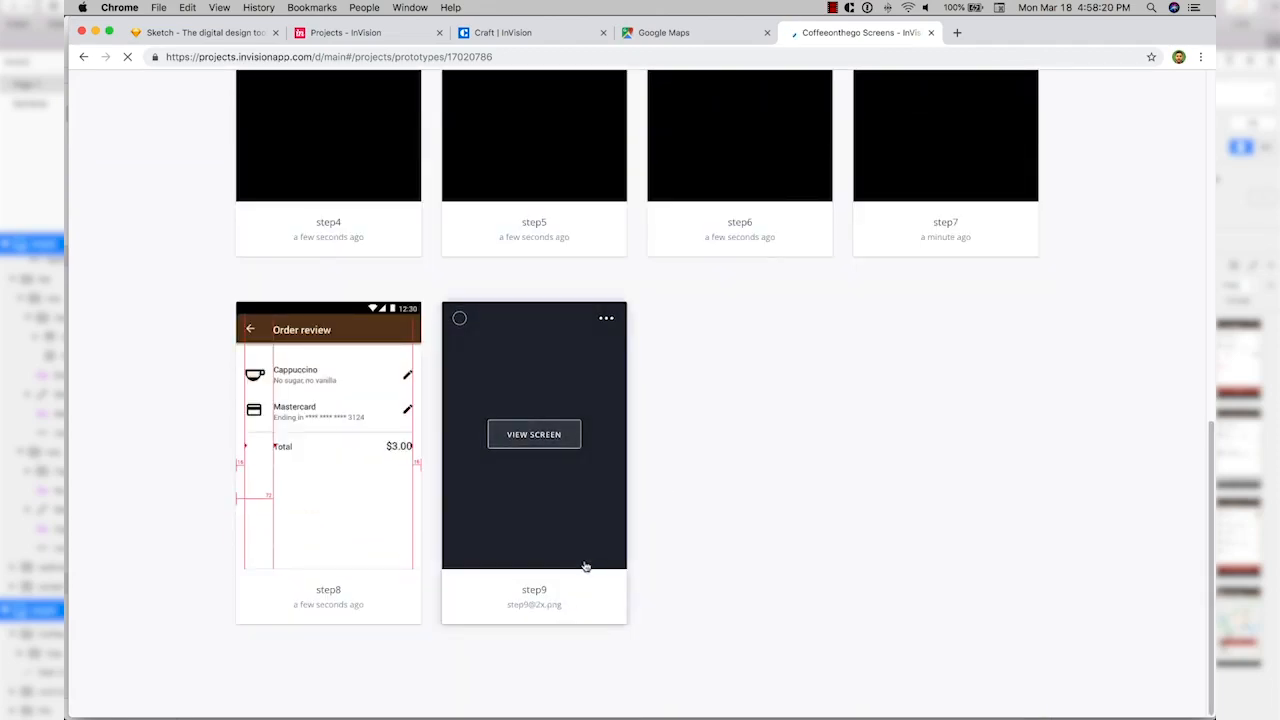
pyautogui.scroll(13, 586, 567)
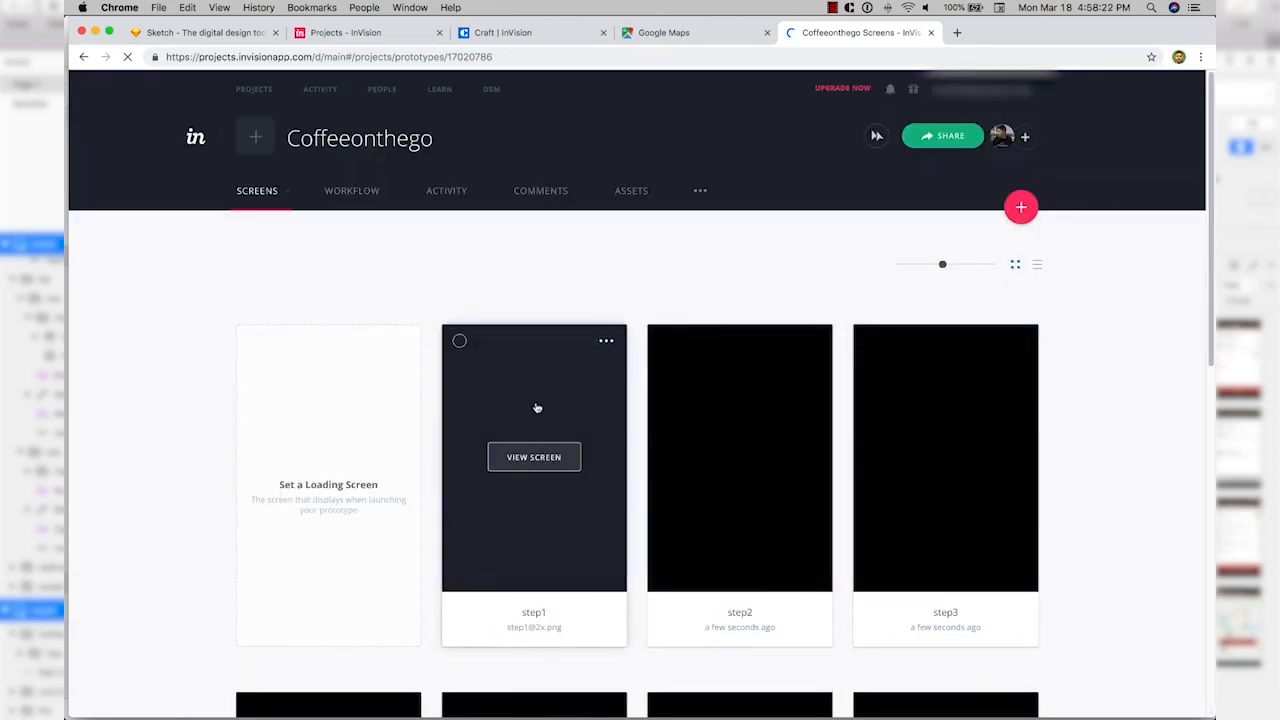
# Preview the prototype from step1 and test the links on the Destination! field and the Current location option
pyautogui.click(534, 456)
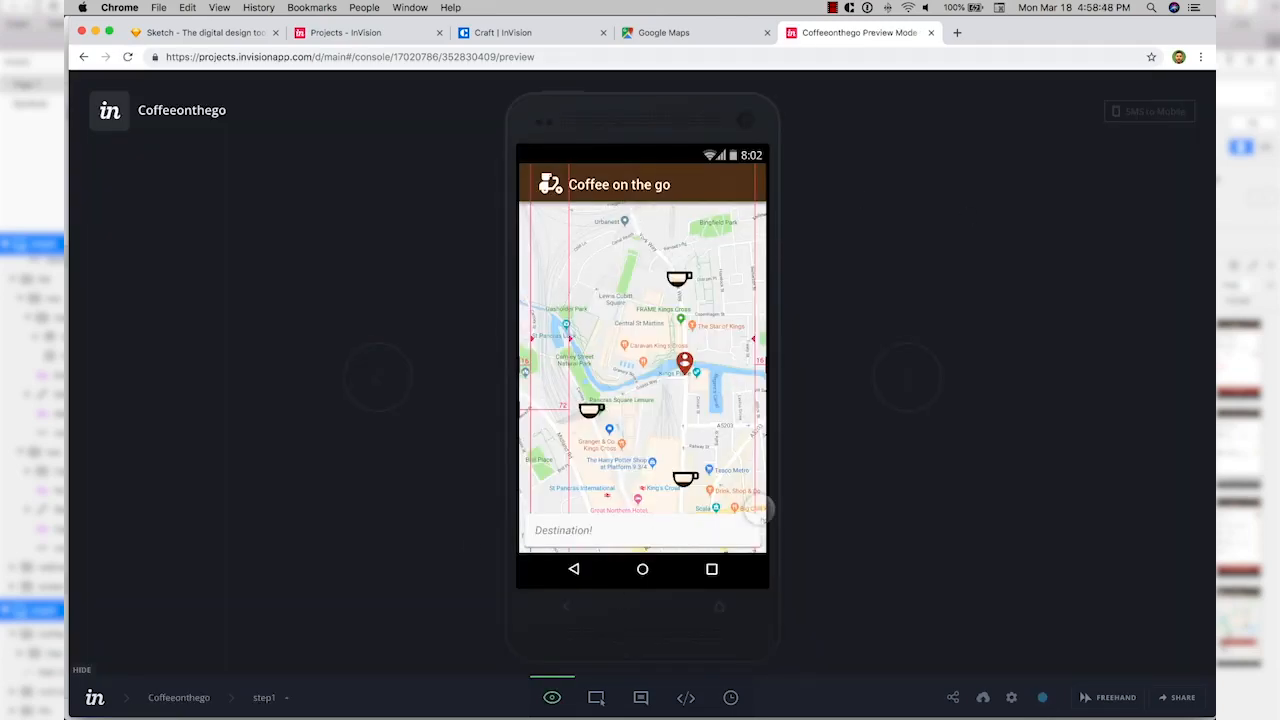
pyautogui.click(722, 268)
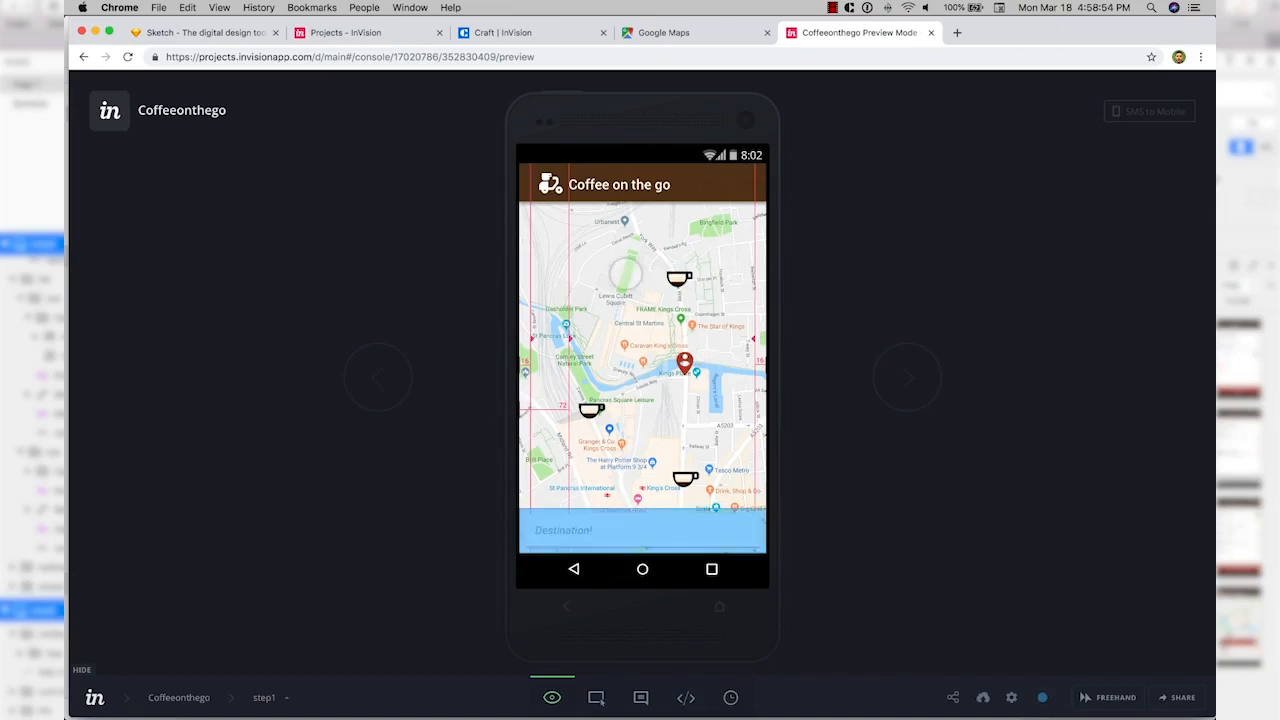
pyautogui.click(627, 348)
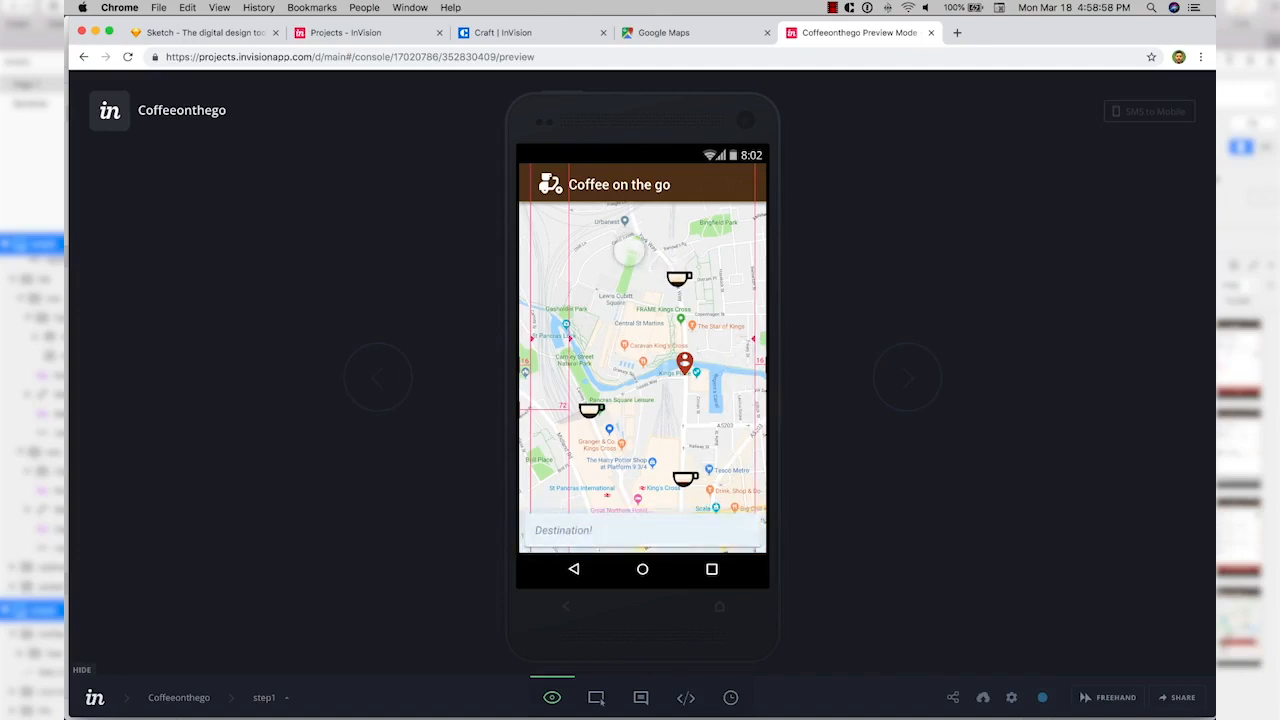
pyautogui.click(630, 530)
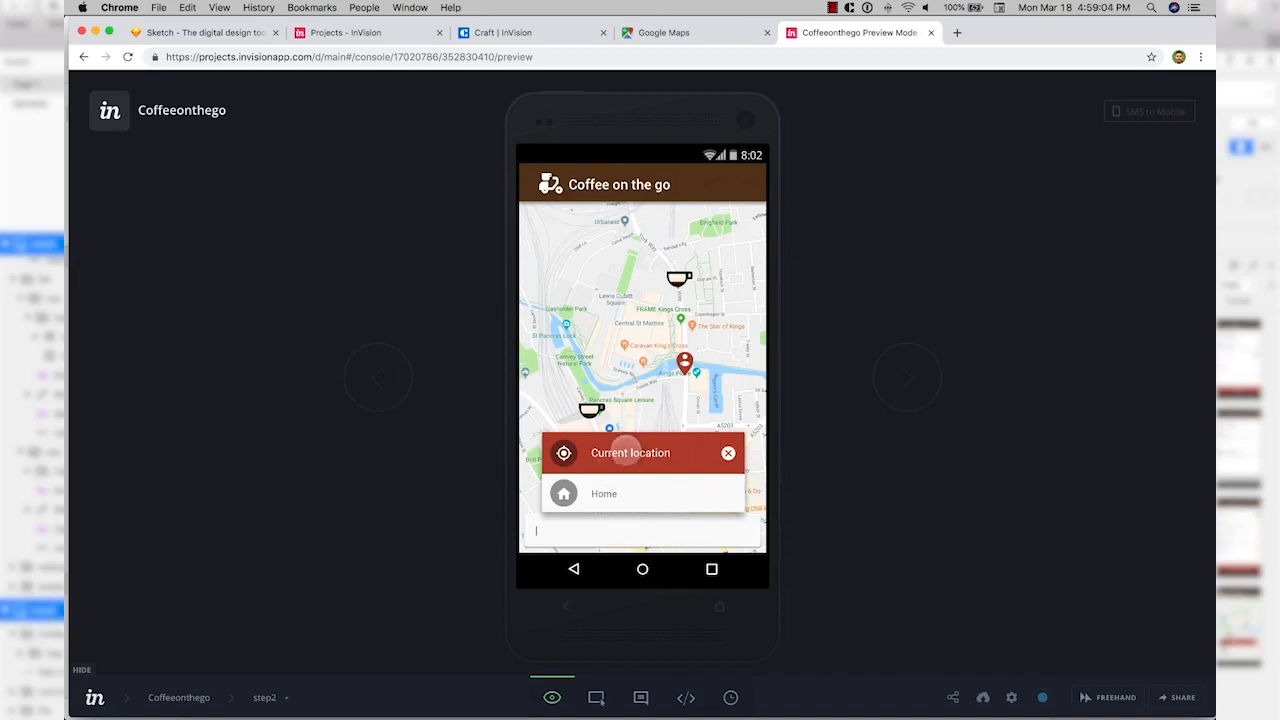
pyautogui.click(630, 452)
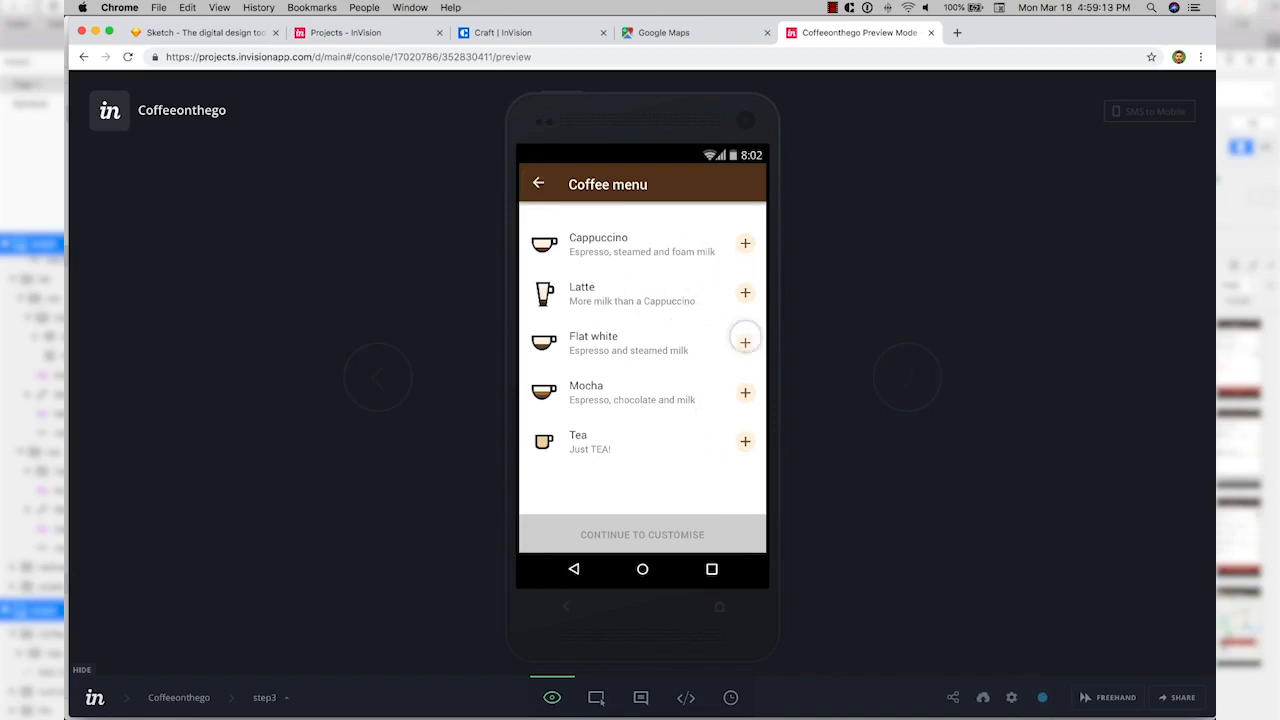
# Switch back to Sketch and link the back arrow on the step3 Coffee menu artboard to step2 with Craft
pyautogui.press('super+Tab')
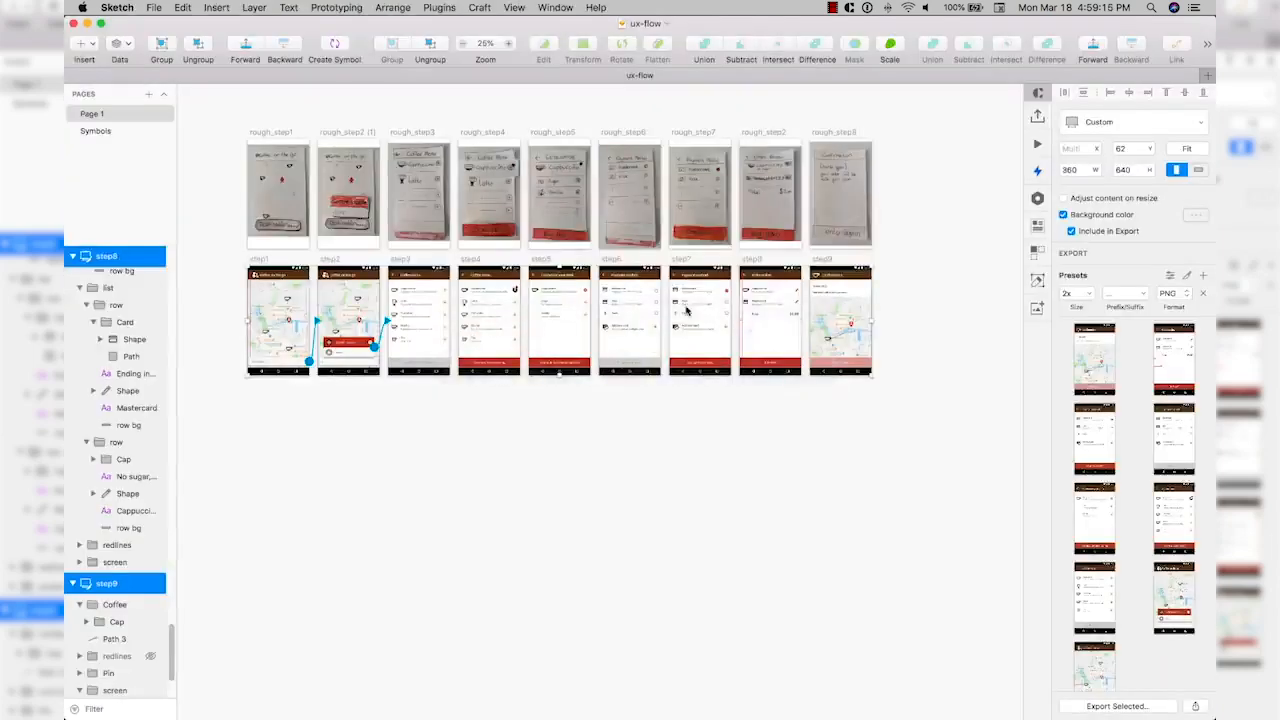
pyautogui.click(428, 477)
pyautogui.press('super+equal')
pyautogui.press('super+equal')
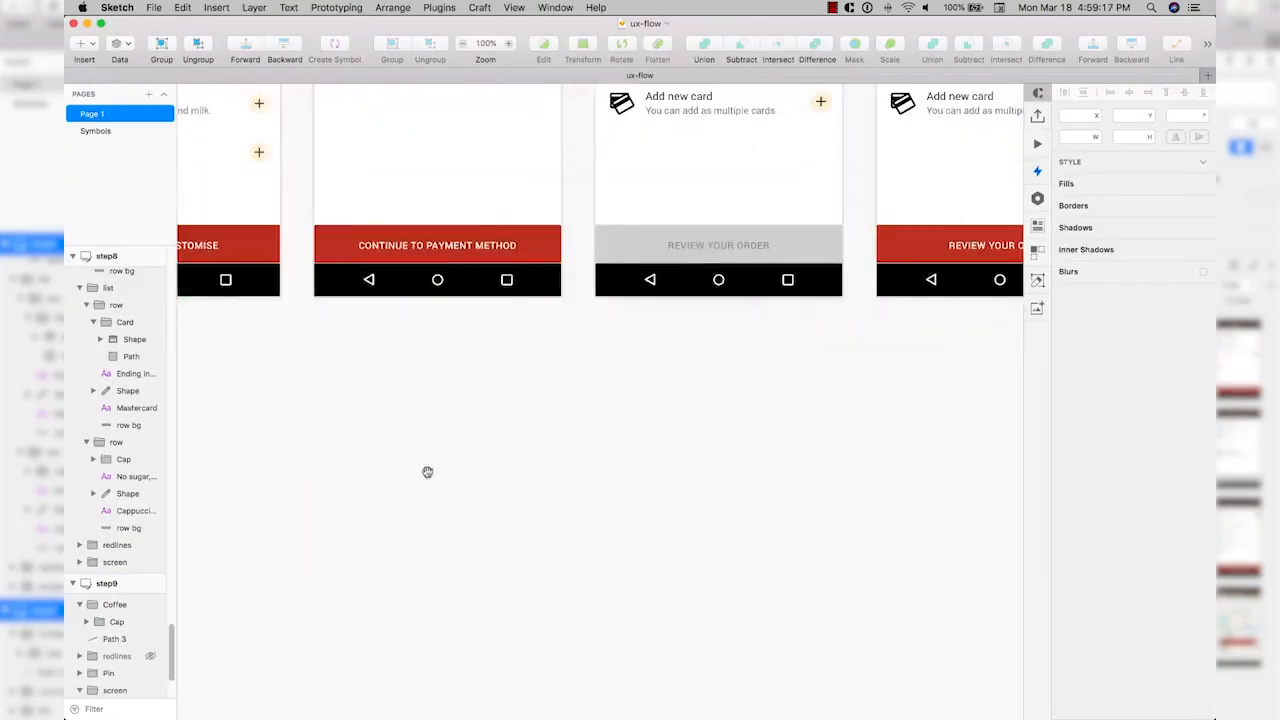
pyautogui.scroll(15, 581, 372)
pyautogui.click(812, 250)
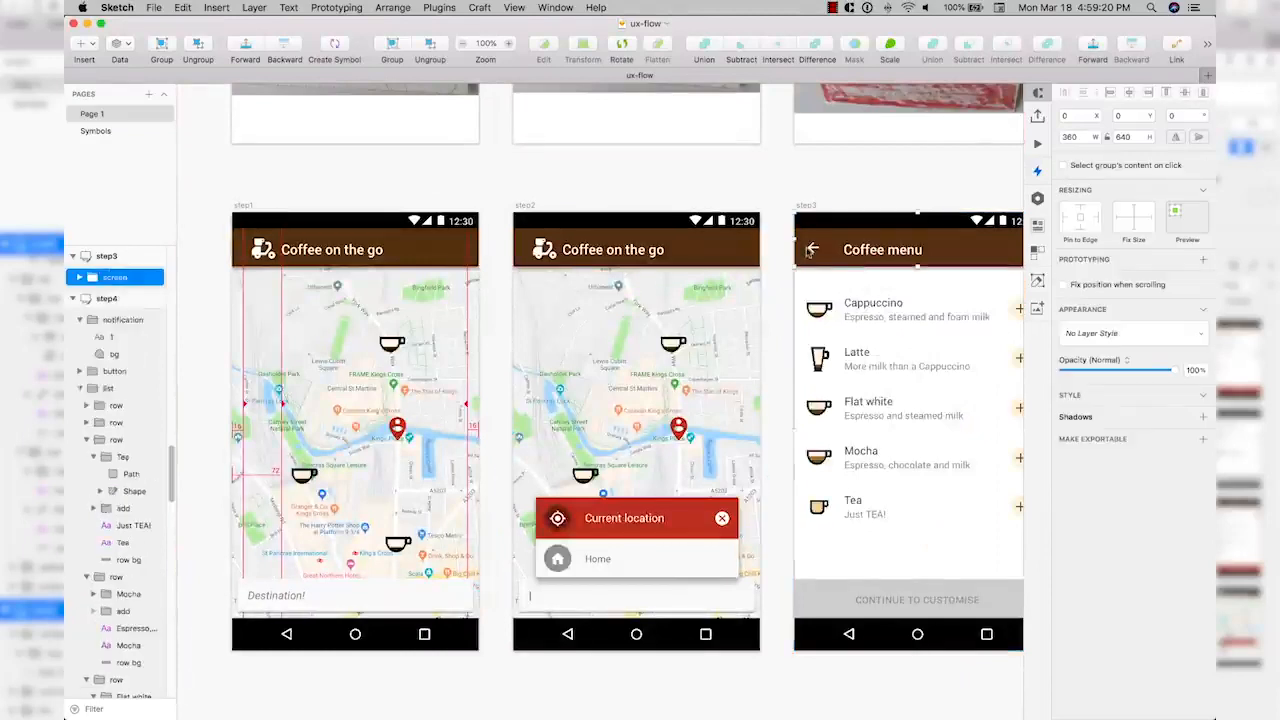
pyautogui.doubleClick(812, 250)
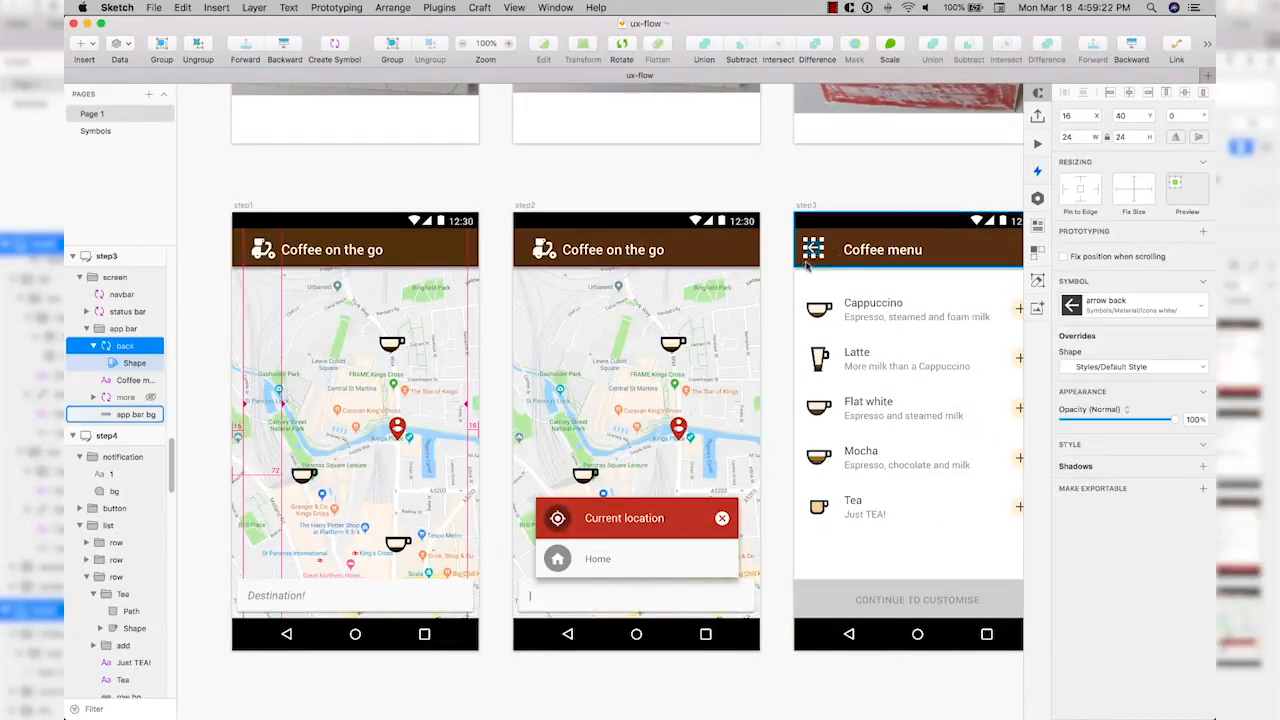
pyautogui.press('w')
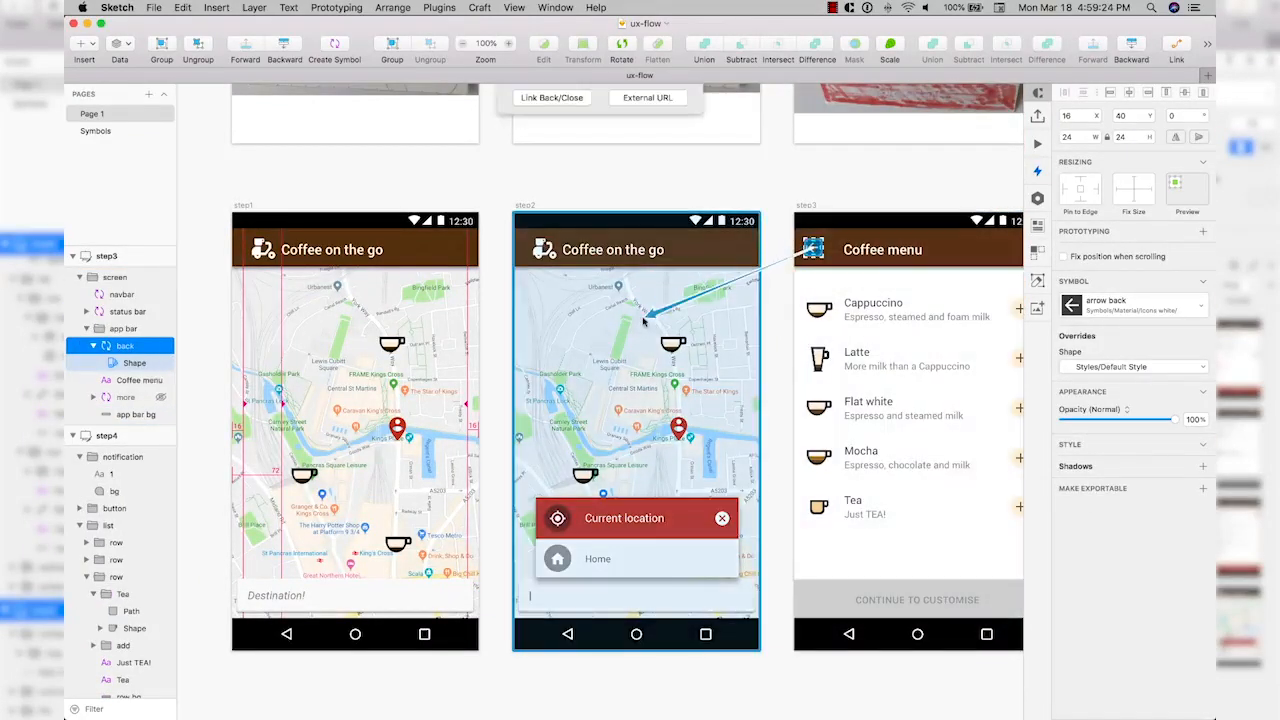
pyautogui.click(644, 320)
pyautogui.click(571, 357)
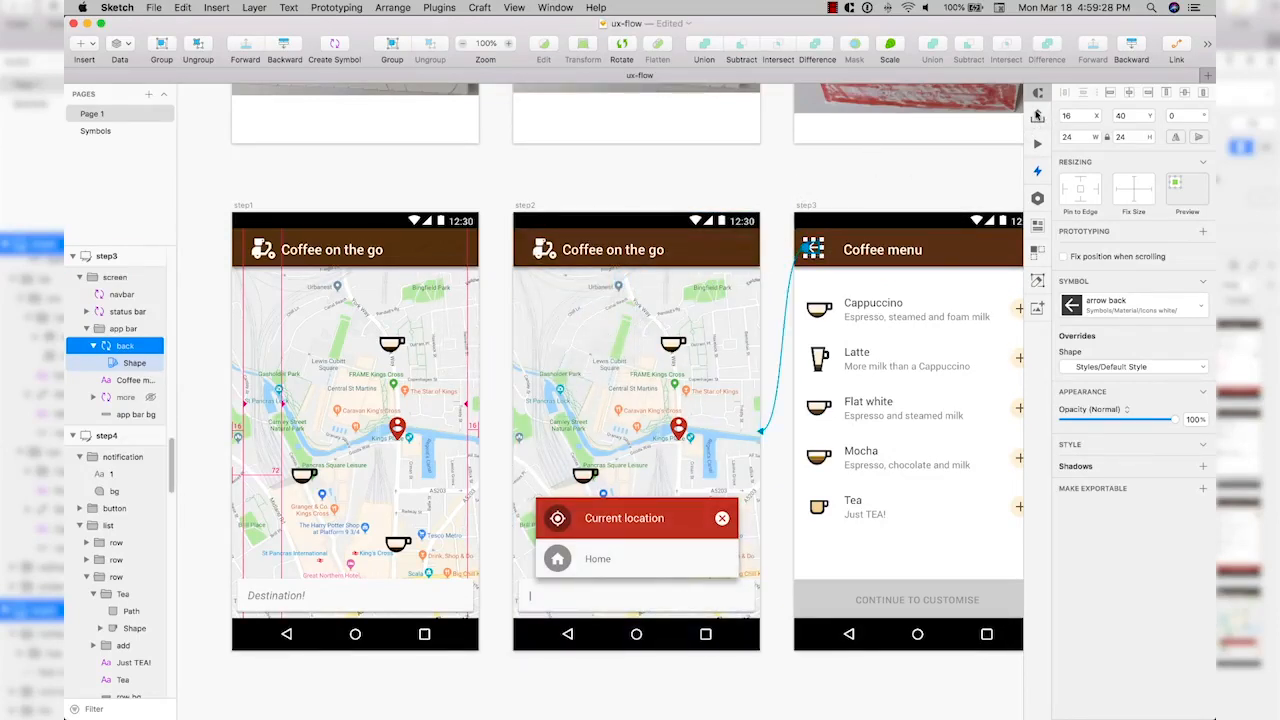
# Publish the updated step3 artboard to the Coffeeonthego prototype and test its back arrow in the browser preview
pyautogui.click(1037, 116)
pyautogui.click(920, 284)
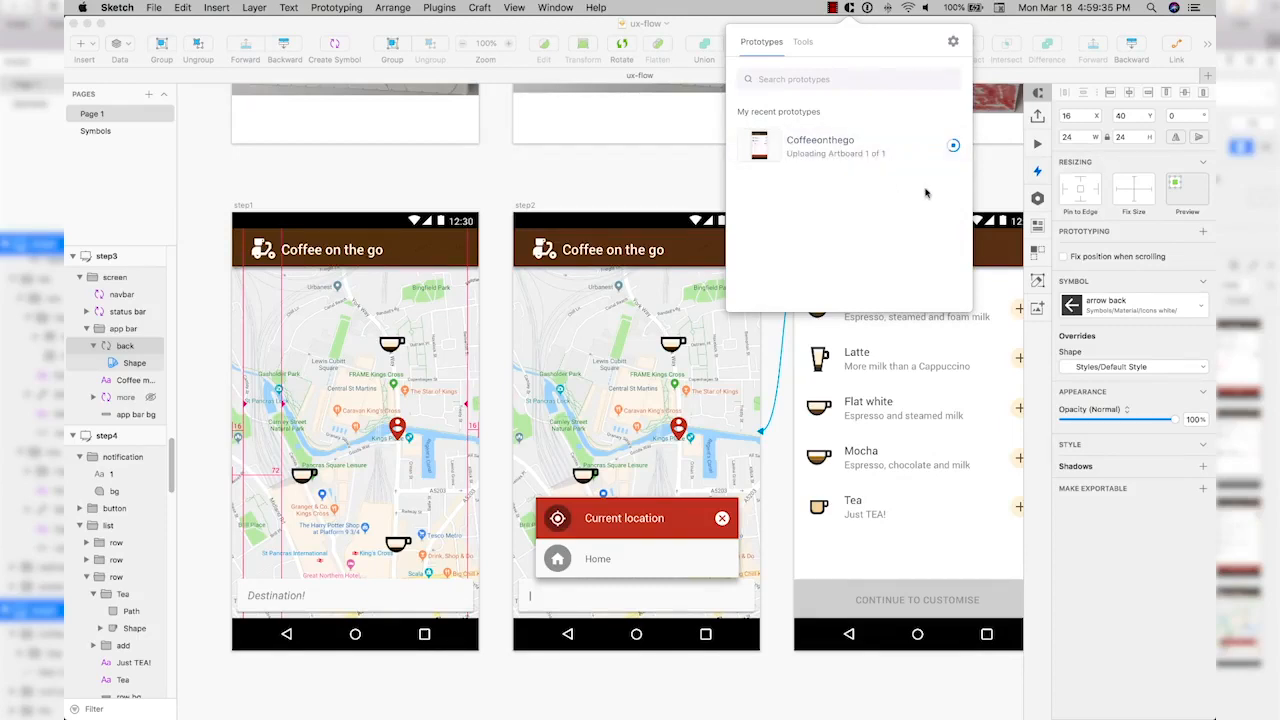
pyautogui.press('super+Tab')
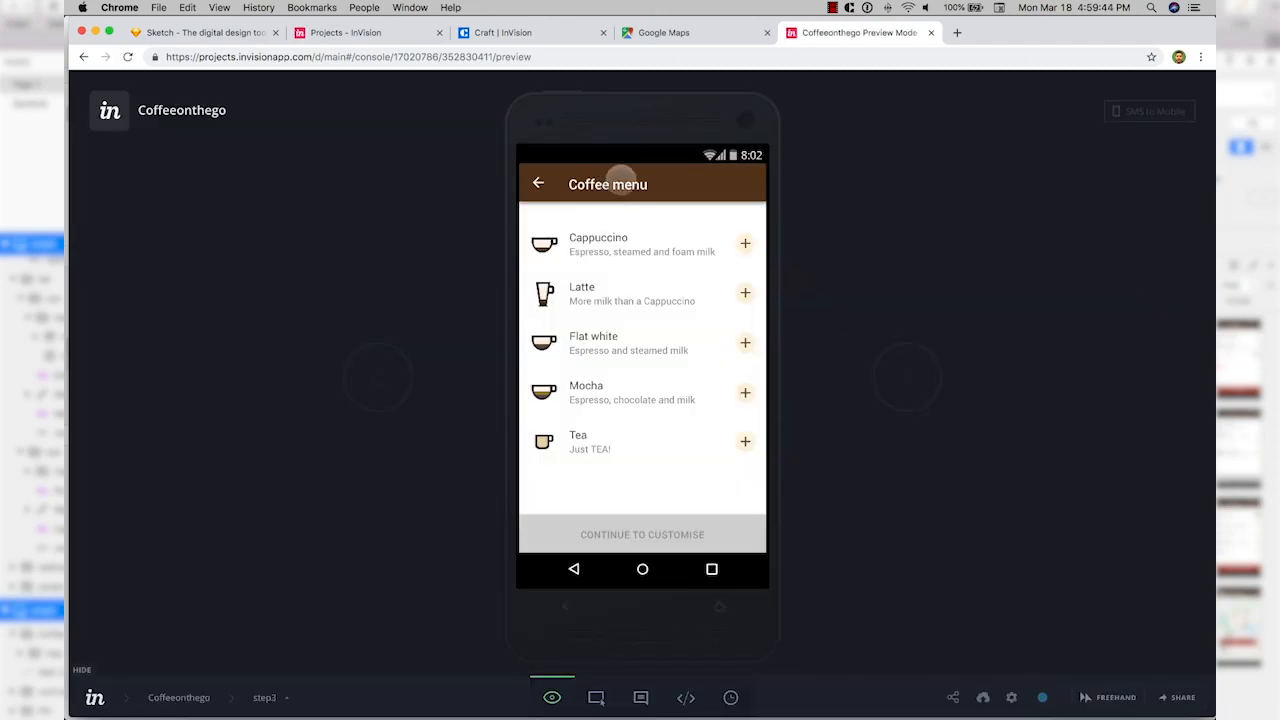
pyautogui.click(537, 183)
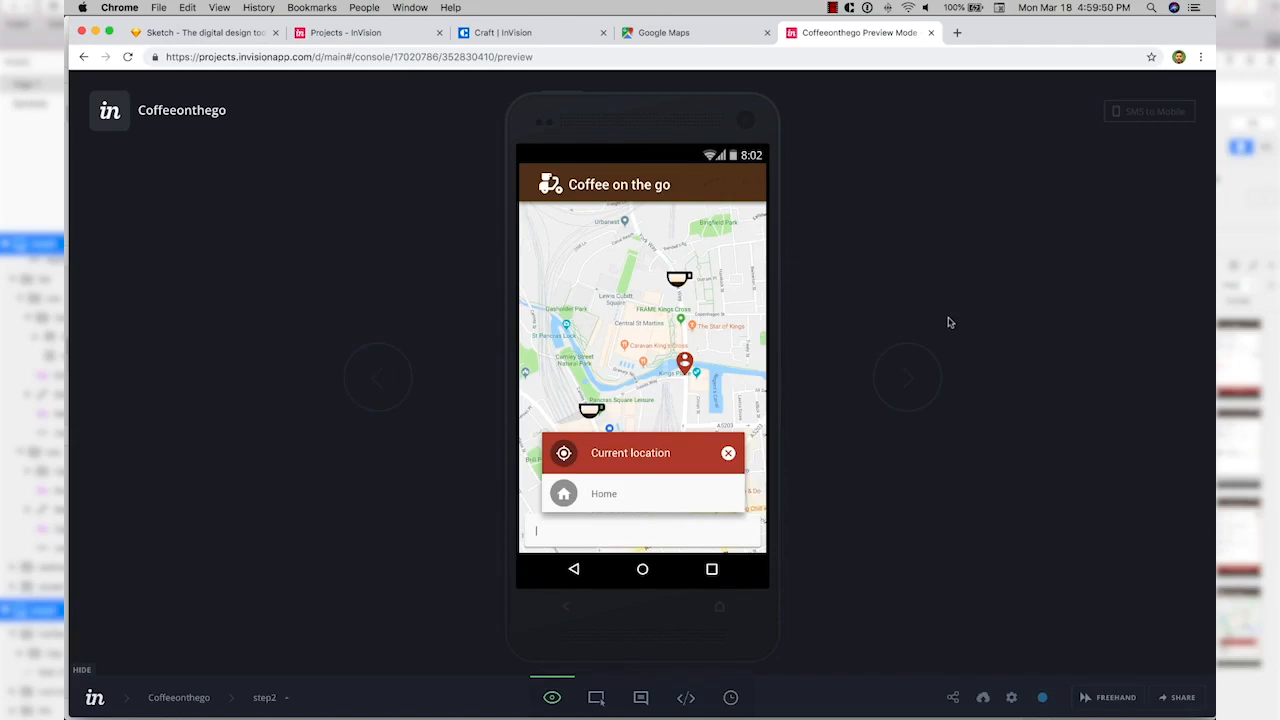
# Refresh the InVision projects page, open the Coffeeonthego project and look over its screens from step1 to step9
pyautogui.click(340, 33)
pyautogui.press('super+r')
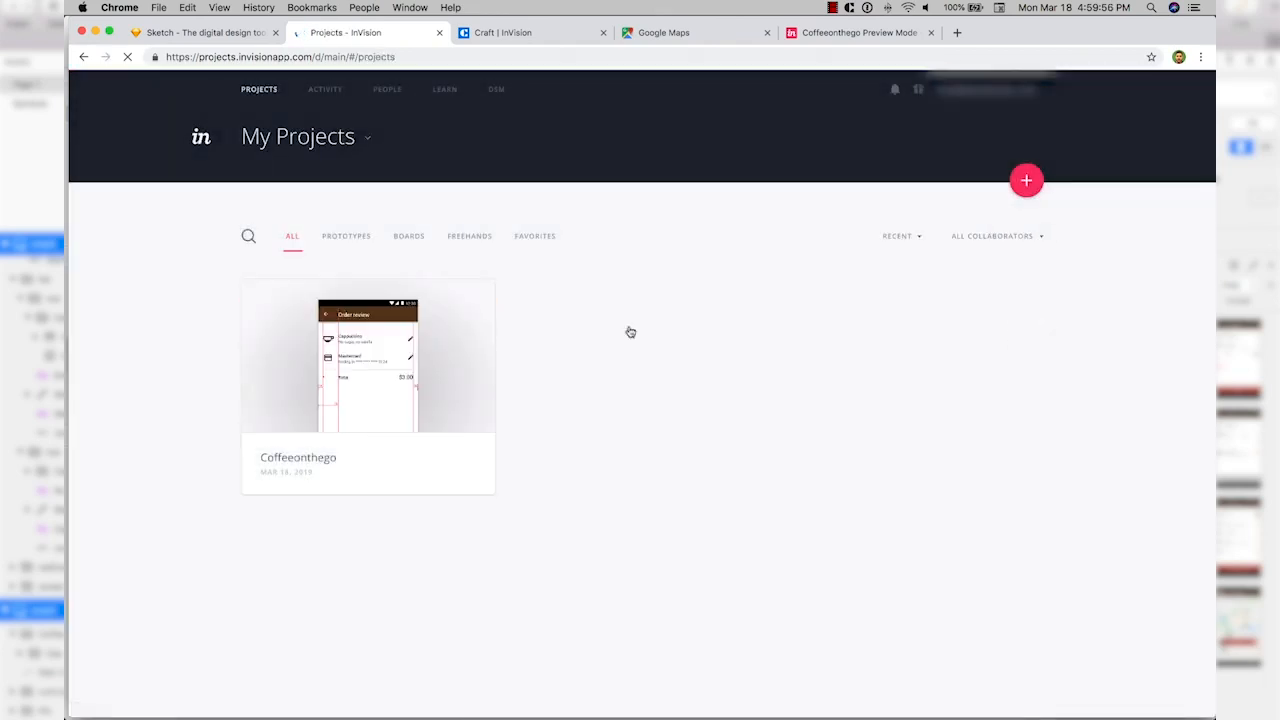
pyautogui.click(466, 363)
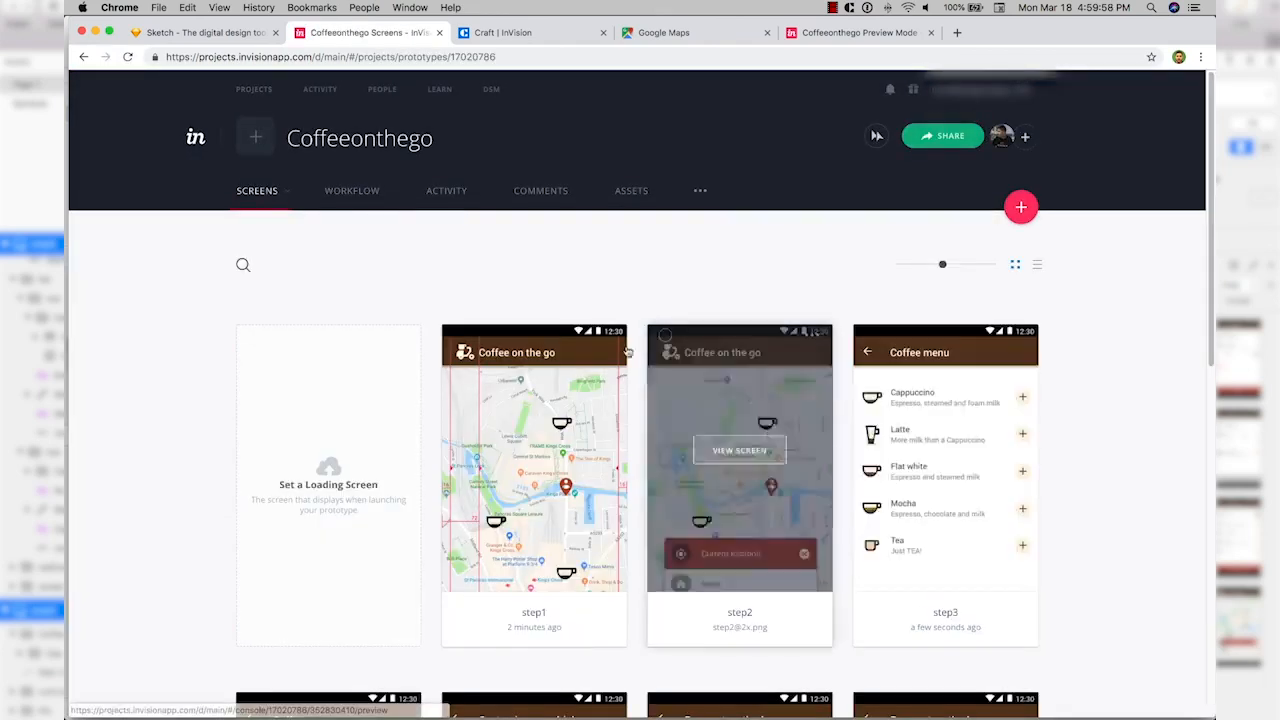
pyautogui.scroll(-5, 1063, 457)
pyautogui.scroll(5, 1150, 428)
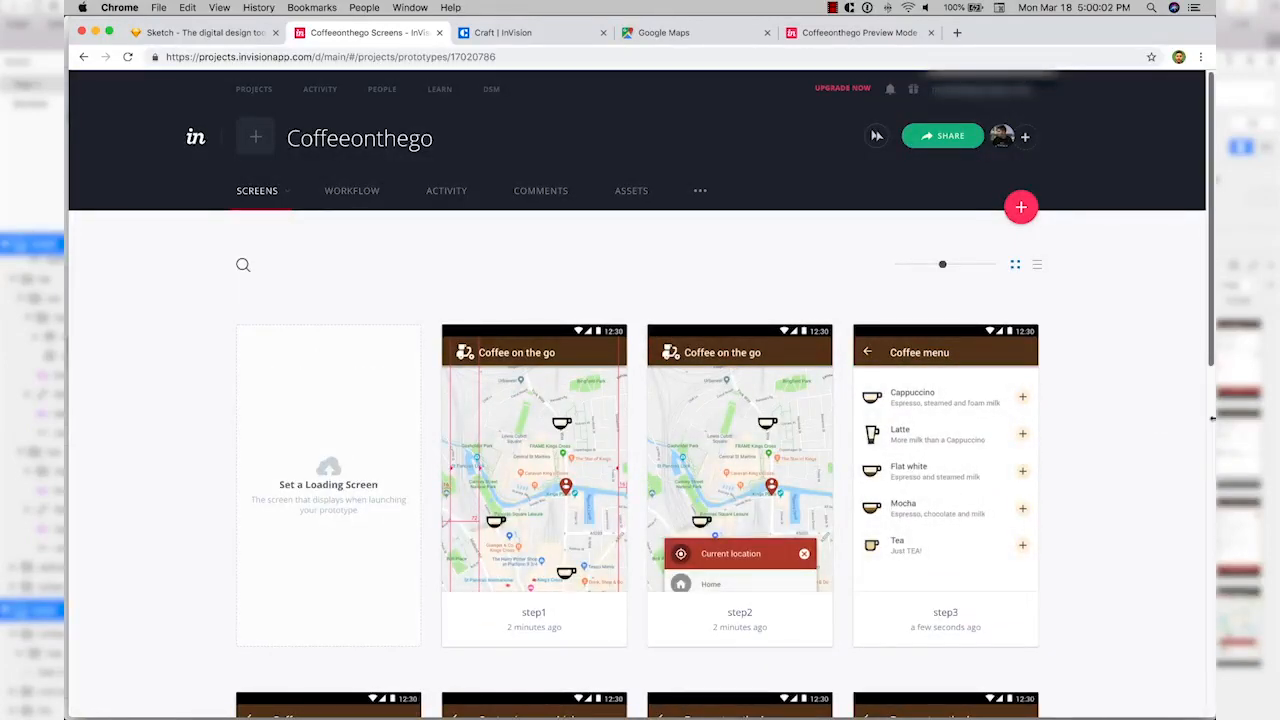
pyautogui.scroll(-10, 1183, 423)
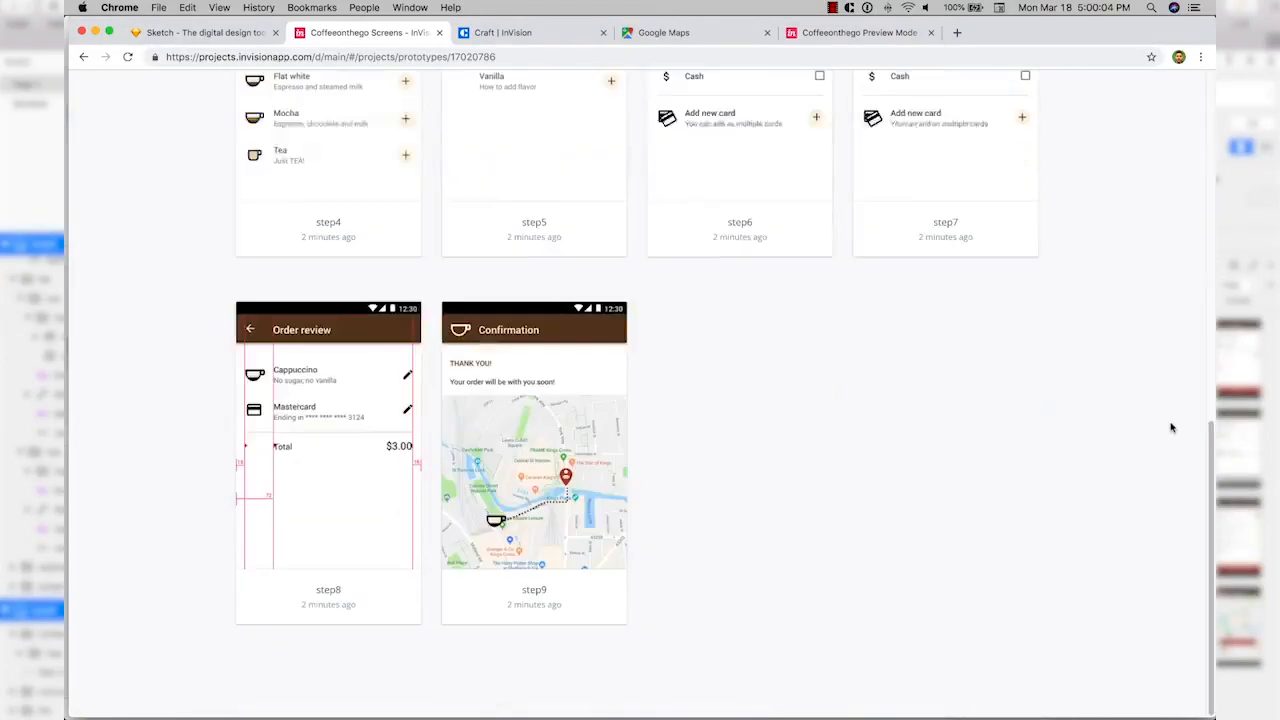
pyautogui.scroll(10, 797, 374)
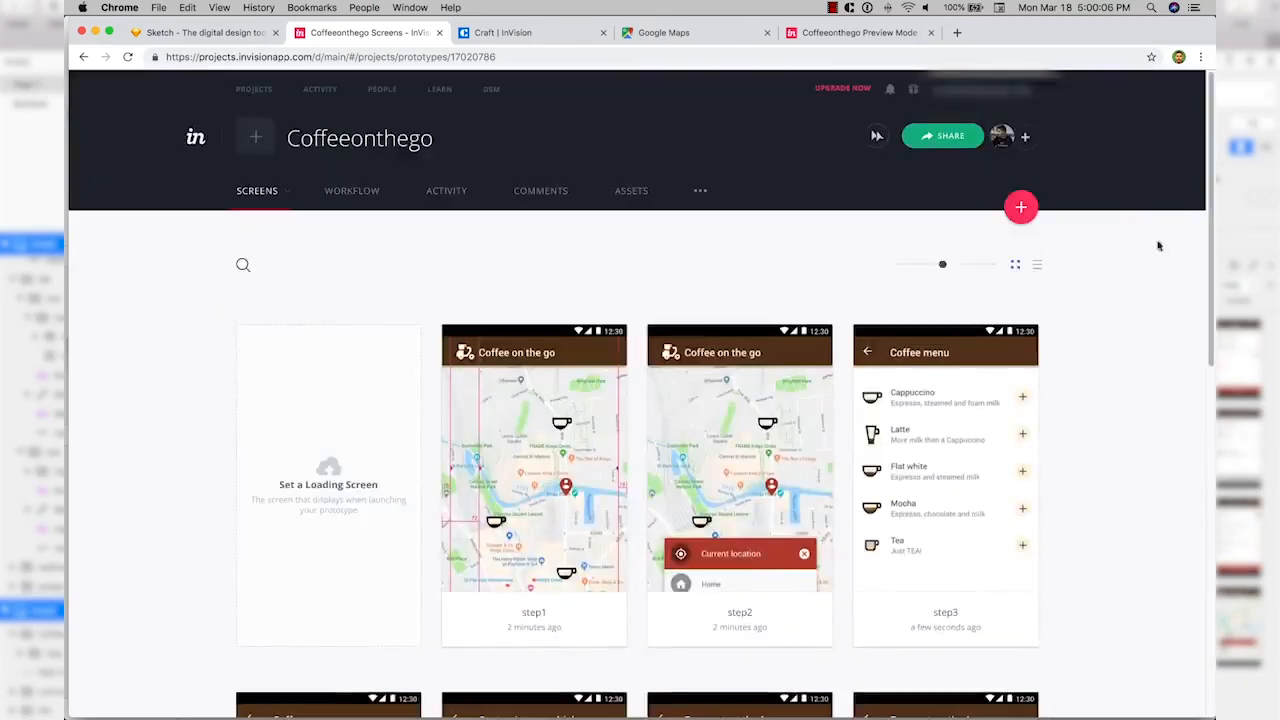
# Preview step1 and view the prototype's sharing options for inviting people, closing them without sending an invite
pyautogui.click(534, 455)
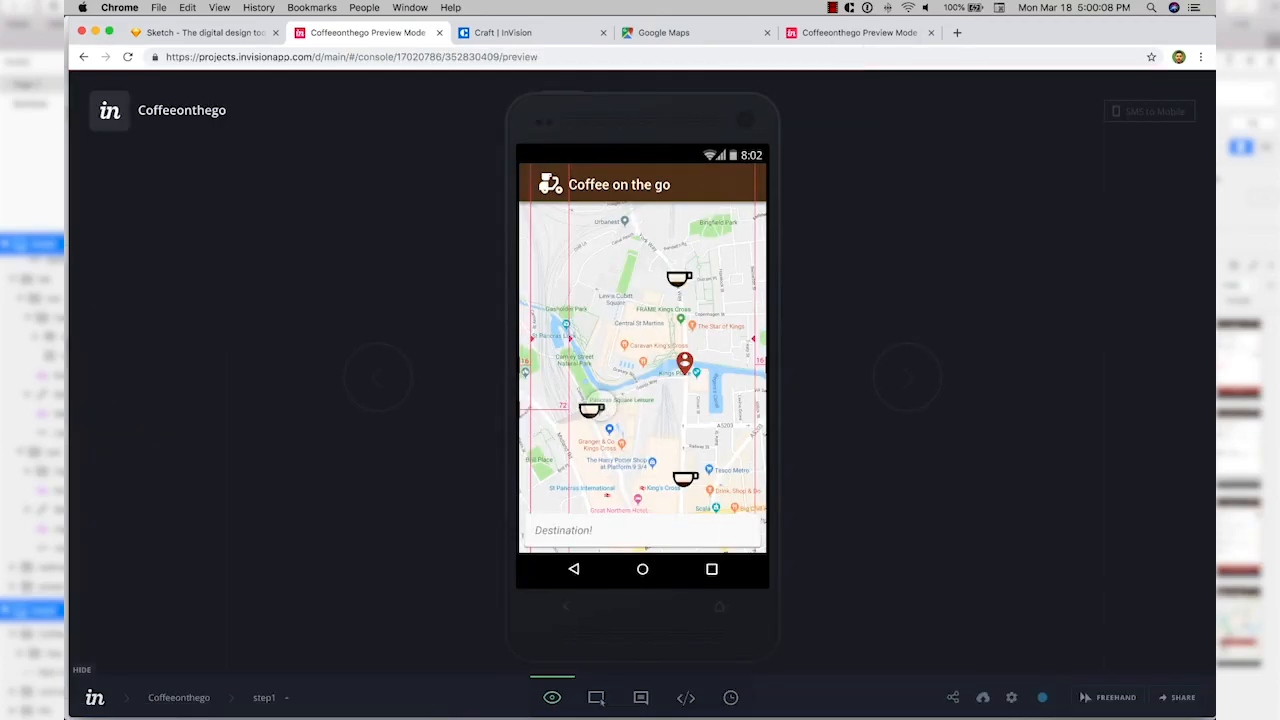
pyautogui.click(1193, 701)
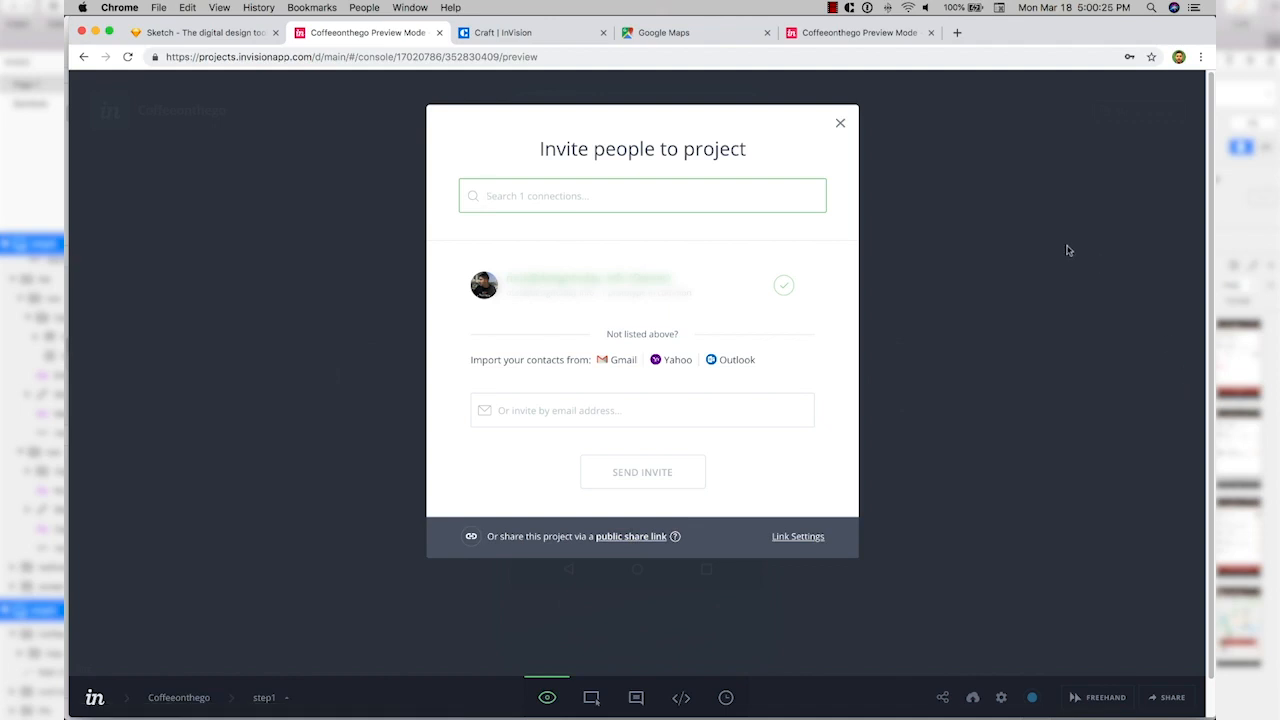
pyautogui.click(841, 125)
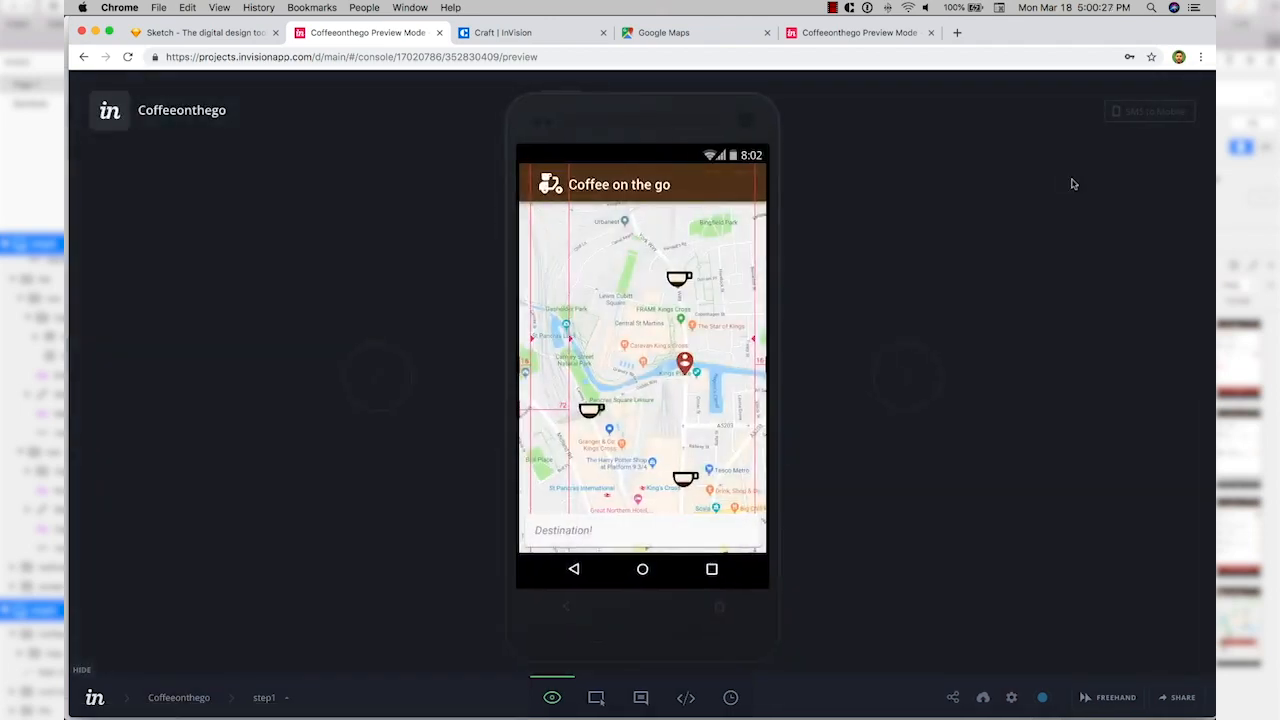